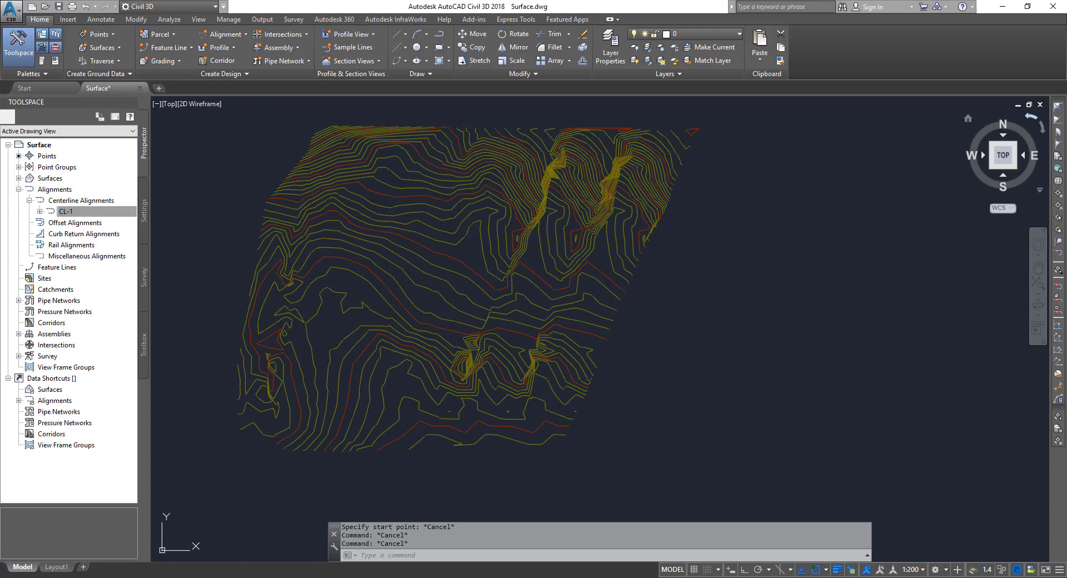
Select the existing CL-1 alignment and look over the alignment creation commands without running one.
{"action": "left_click", "coordinate": [65, 211]}
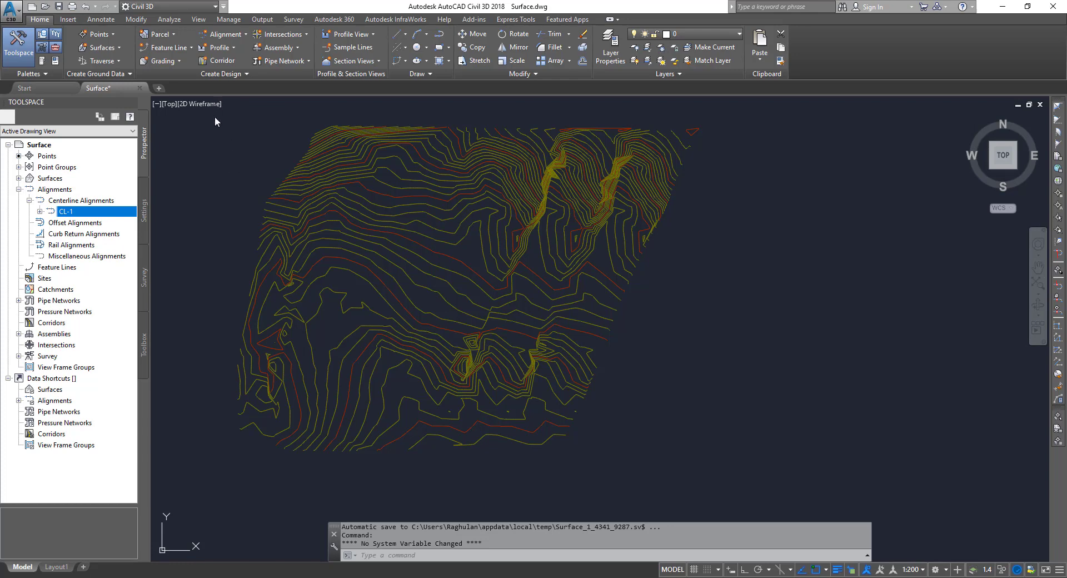
{"action": "left_click", "coordinate": [236, 37]}
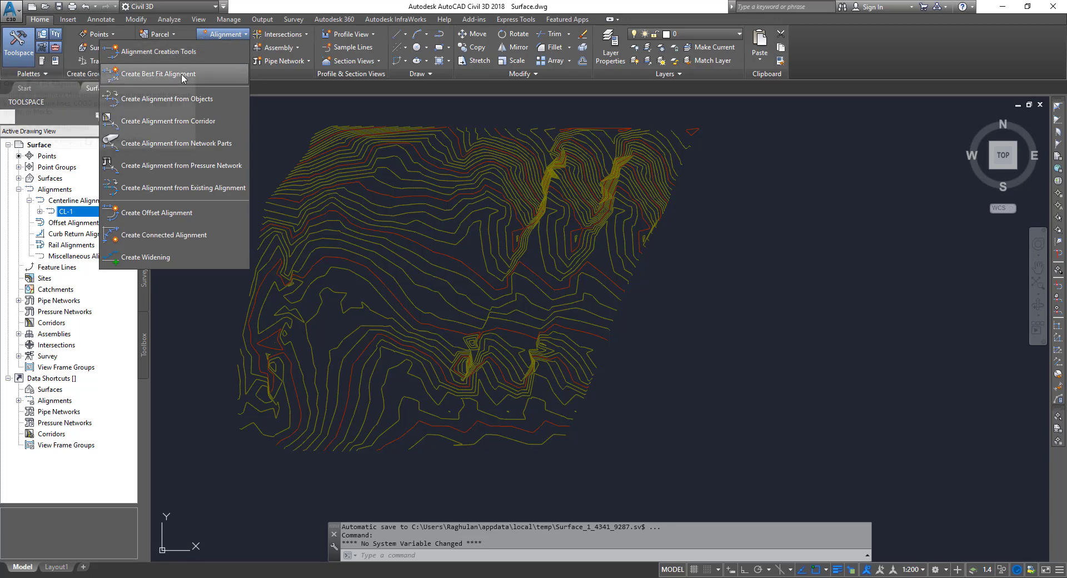
{"action": "left_click", "coordinate": [298, 122]}
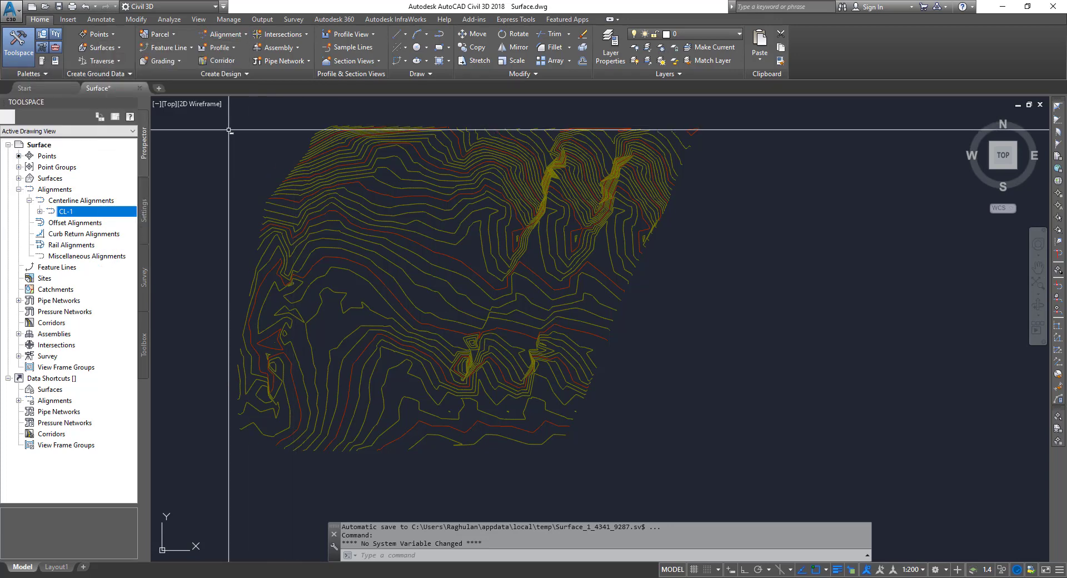
Draw a six-vertex road polyline (PL) from the surface's bottom north to its top edge.
{"action": "type", "text": "pl"}
{"action": "key", "text": "Return"}
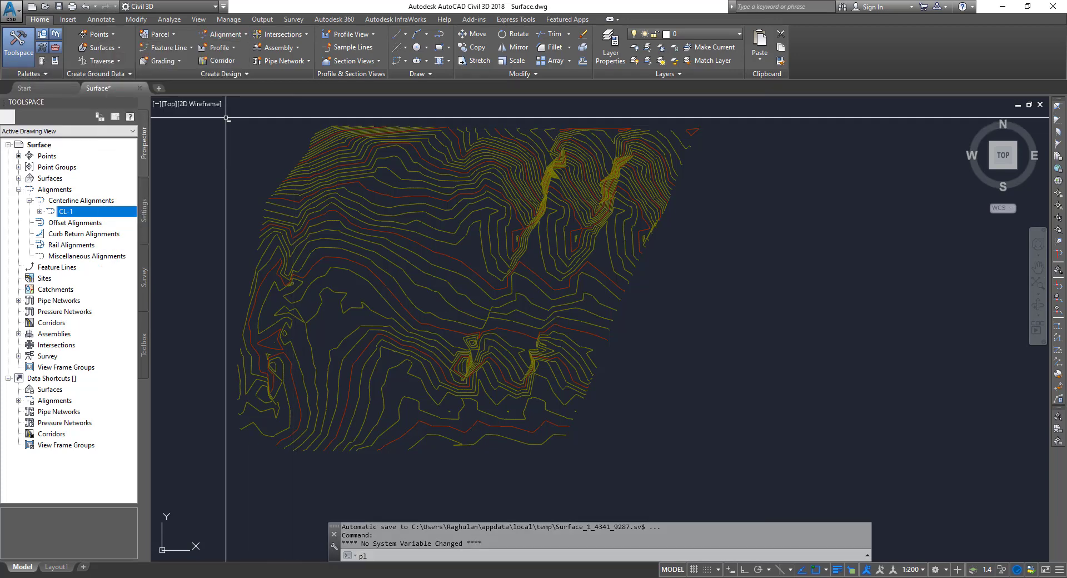
{"action": "left_click", "coordinate": [327, 410]}
{"action": "left_click", "coordinate": [308, 338]}
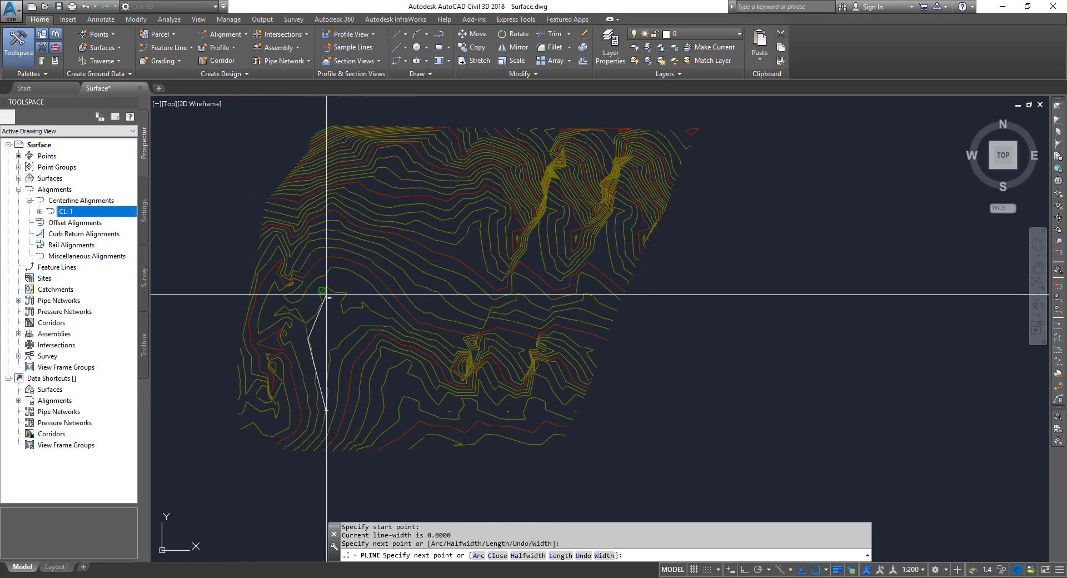
{"action": "left_click", "coordinate": [337, 274]}
{"action": "left_click", "coordinate": [324, 207]}
{"action": "left_click", "coordinate": [382, 147]}
{"action": "left_click", "coordinate": [421, 158]}
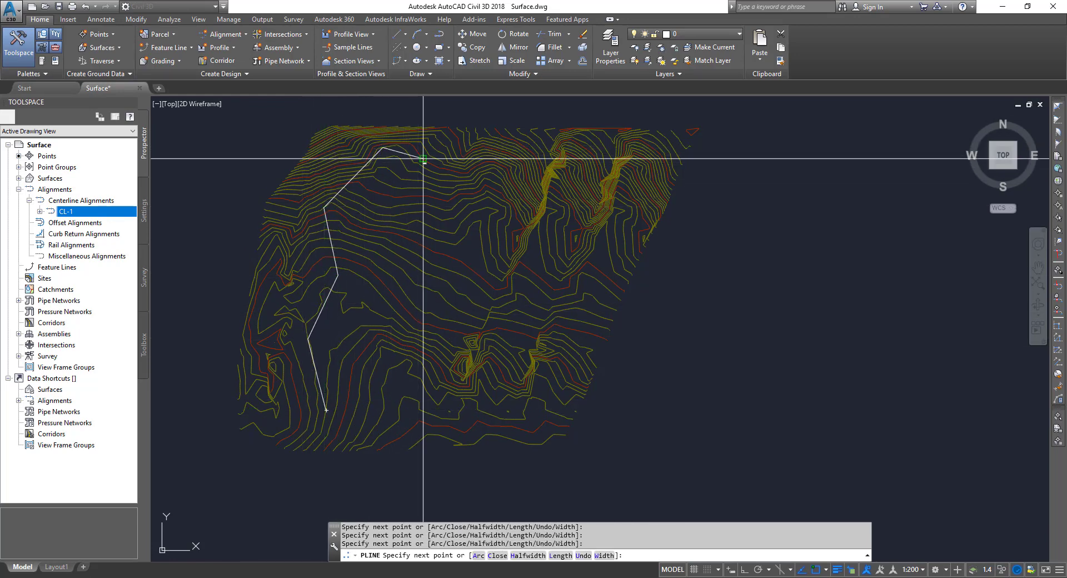
{"action": "key", "text": "Return"}
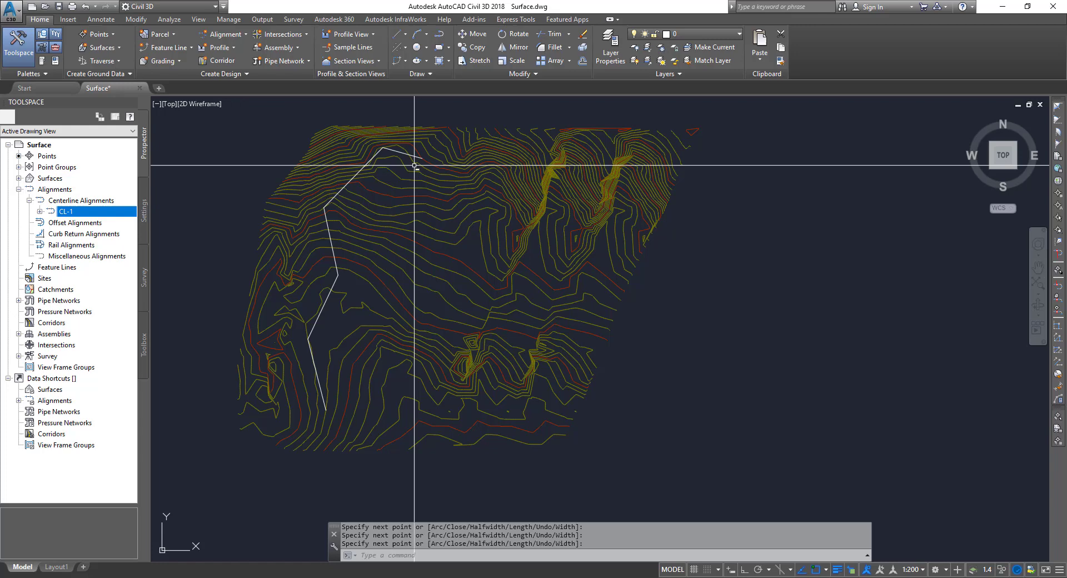
Create an alignment from the drawn polyline, with its direction reversed.
{"action": "left_click", "coordinate": [232, 38]}
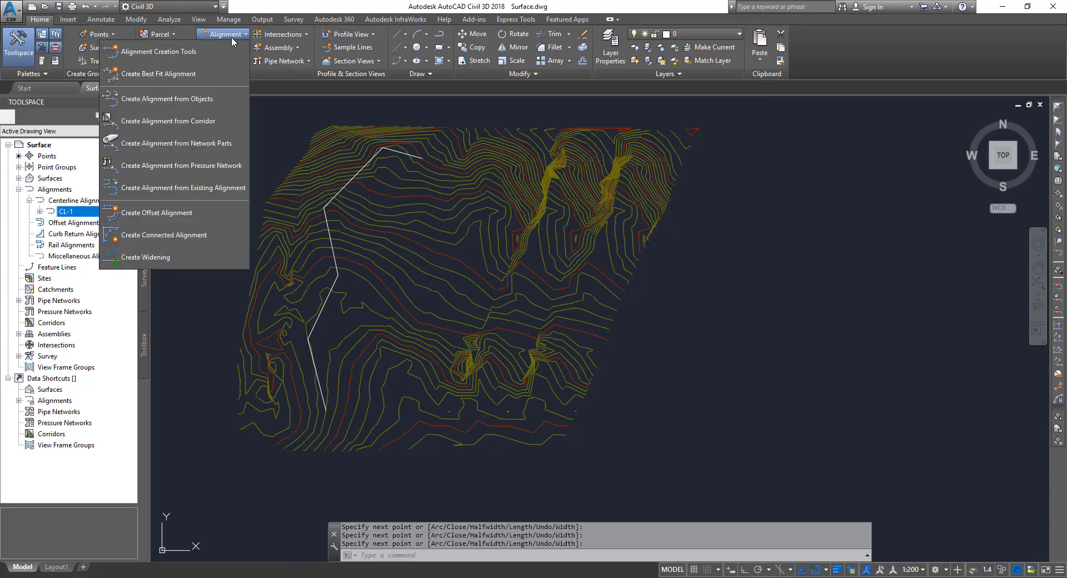
{"action": "left_click", "coordinate": [206, 102]}
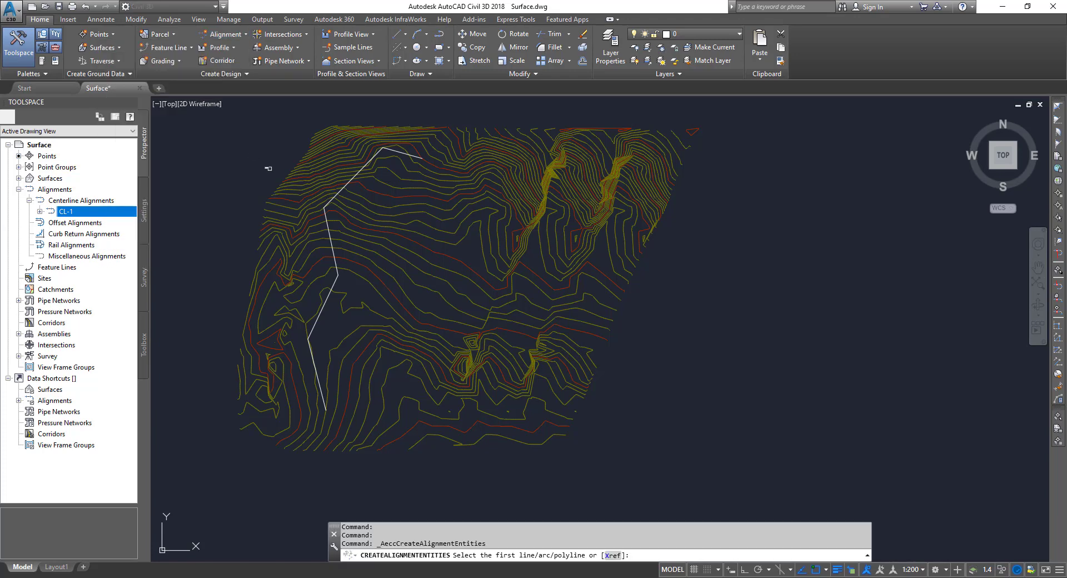
{"action": "left_click", "coordinate": [342, 188]}
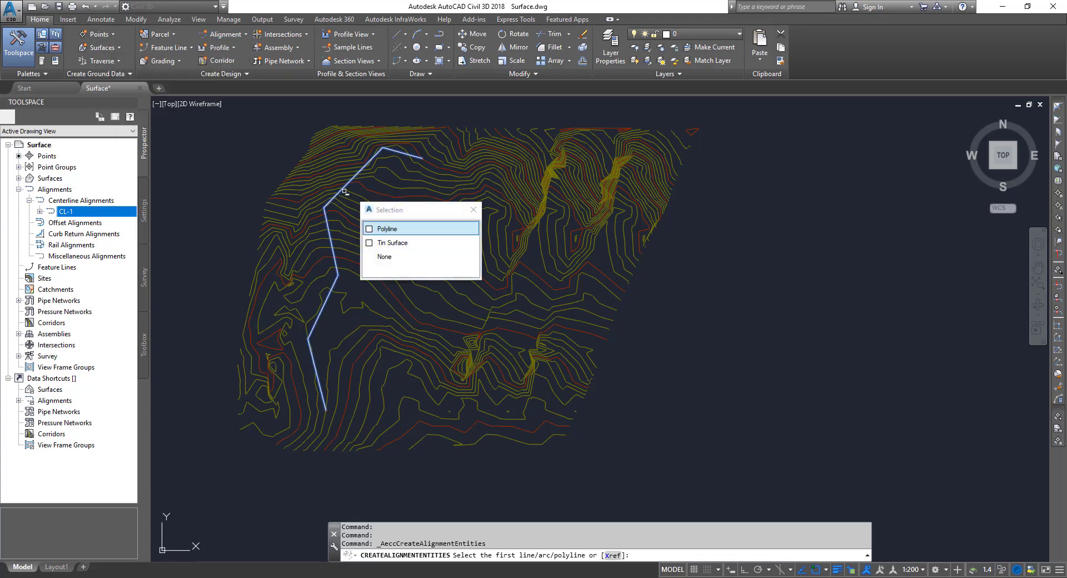
{"action": "left_click", "coordinate": [384, 229]}
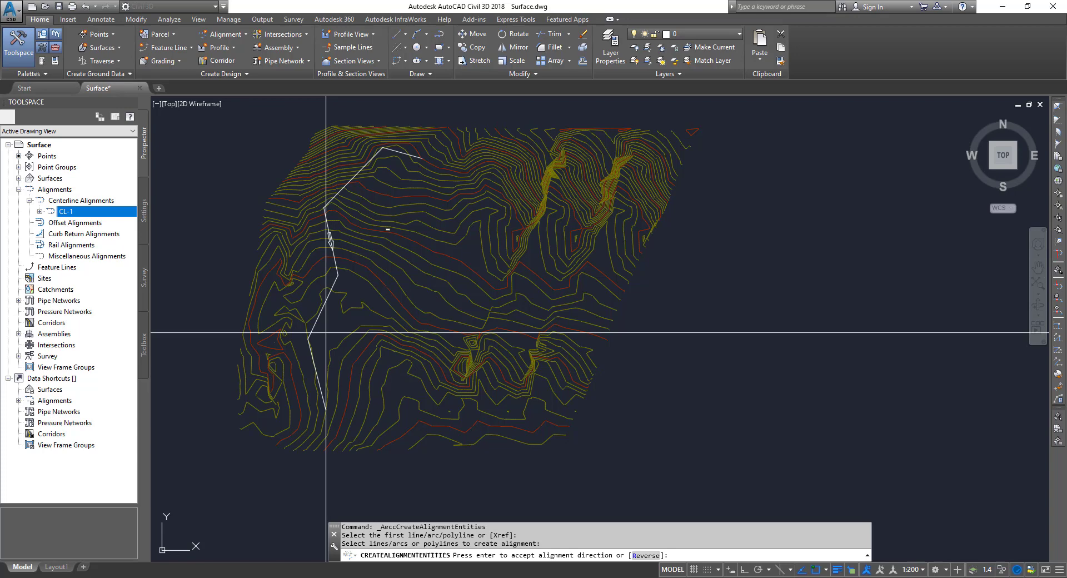
{"action": "left_click", "coordinate": [643, 555]}
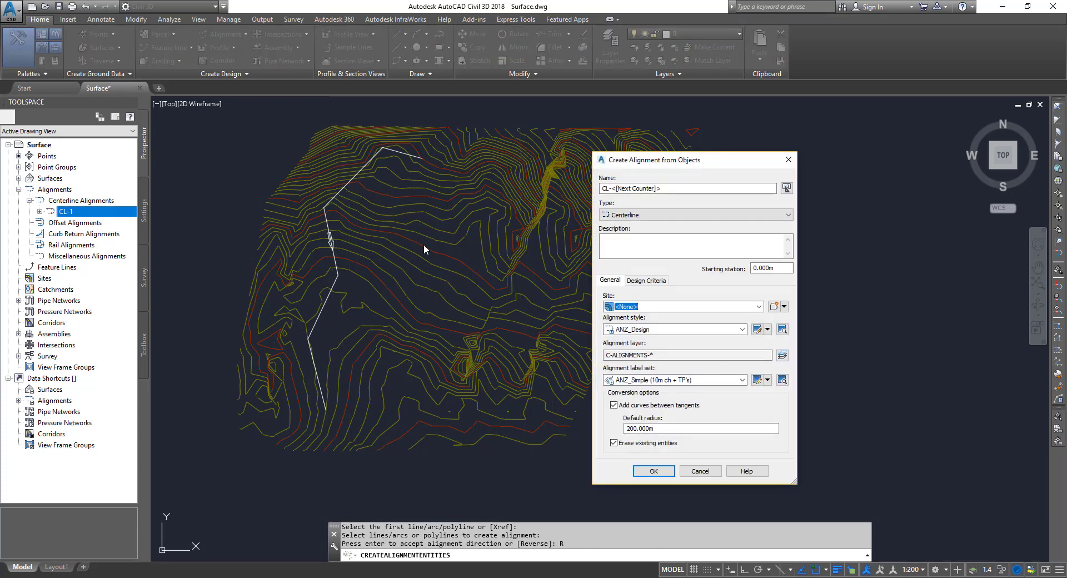
Name the alignment 'M1 Rd 8km to 23 km' and copy that name into the description.
{"action": "double_click", "coordinate": [682, 191]}
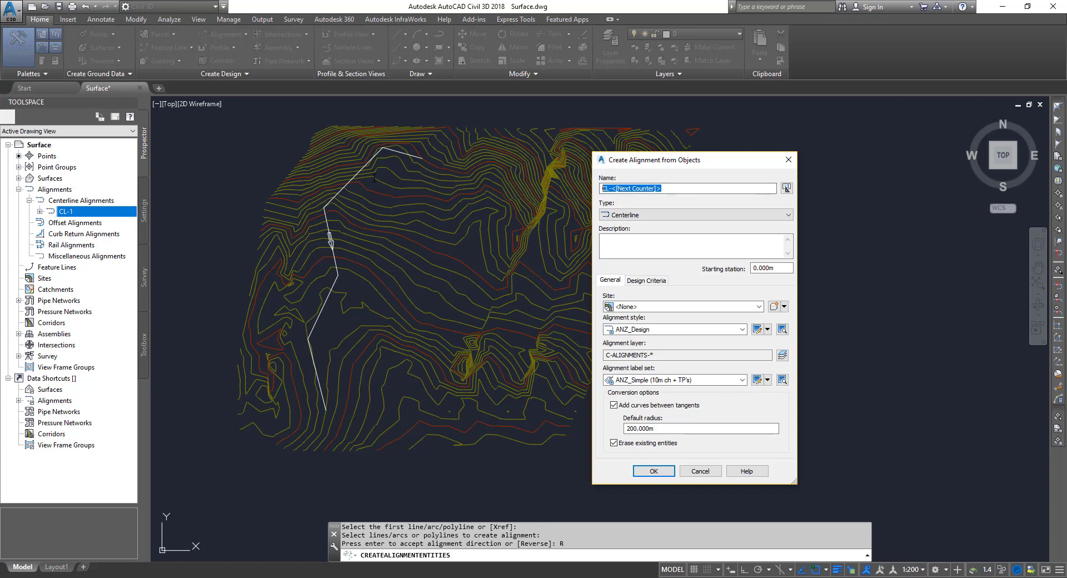
{"action": "type", "text": "M1"}
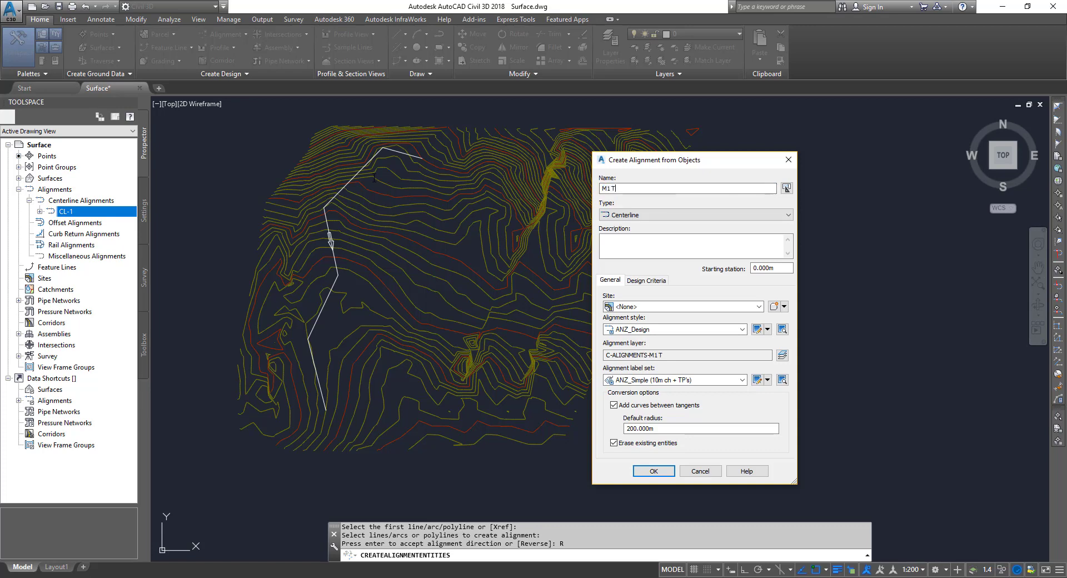
{"action": "type", "text": " Rd 8km to 23 km"}
{"action": "left_click", "coordinate": [681, 189]}
{"action": "key", "text": "ctrl+a"}
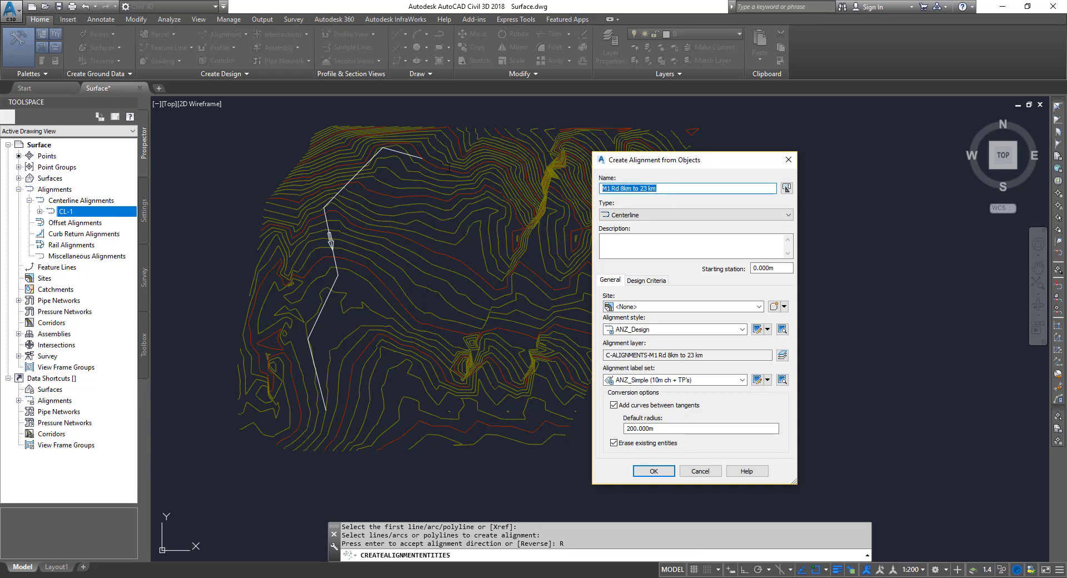
{"action": "key", "text": "ctrl+c"}
{"action": "left_click", "coordinate": [656, 245]}
{"action": "key", "text": "ctrl+v"}
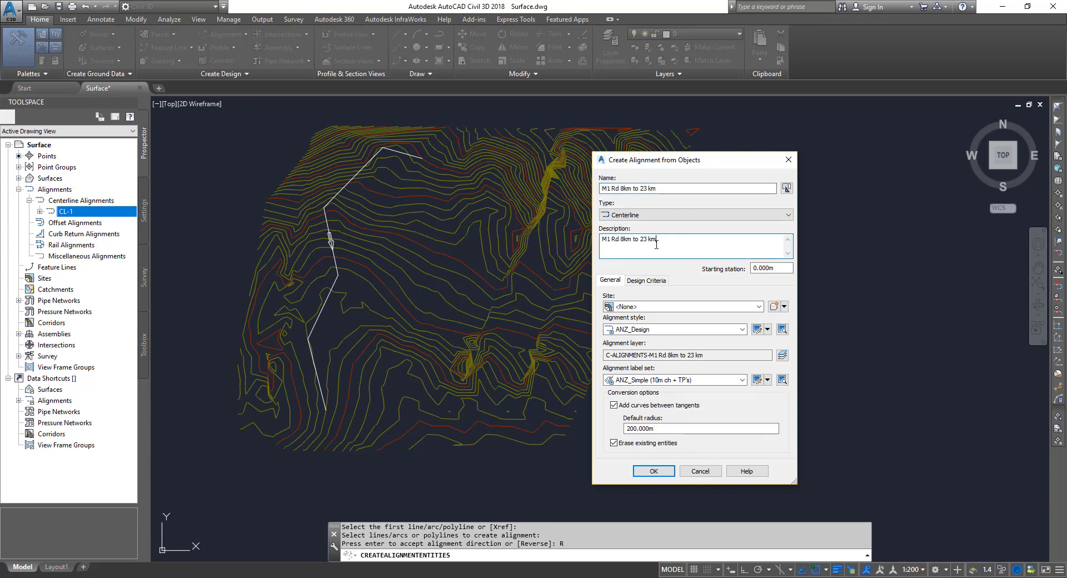
Keep site <None>, ANZ_Design style and ANZ_Simple (10m ch + TP's) labels, then select the curve radius.
{"action": "left_click", "coordinate": [652, 308]}
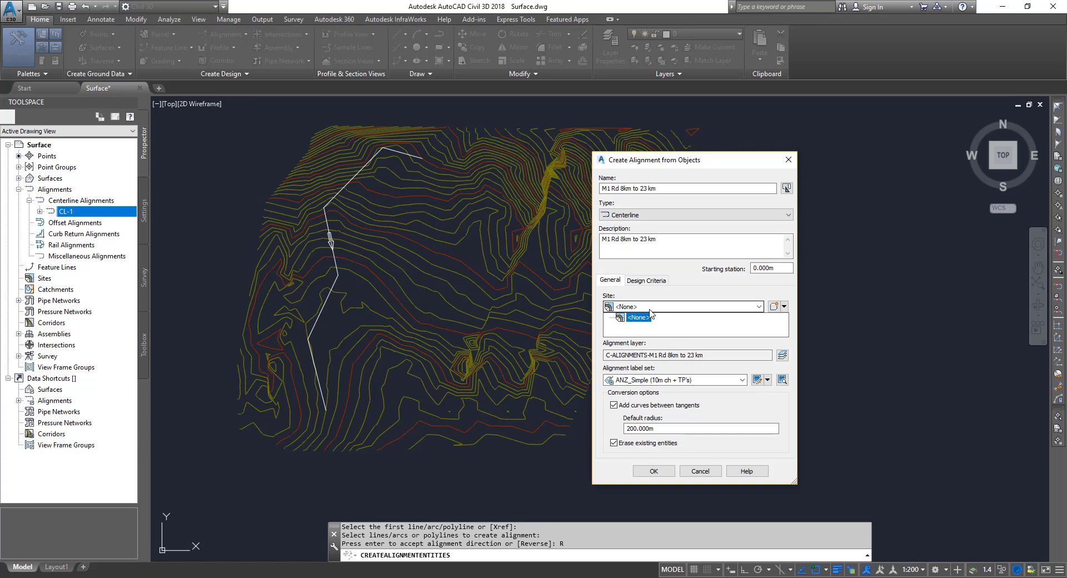
{"action": "left_click", "coordinate": [665, 306]}
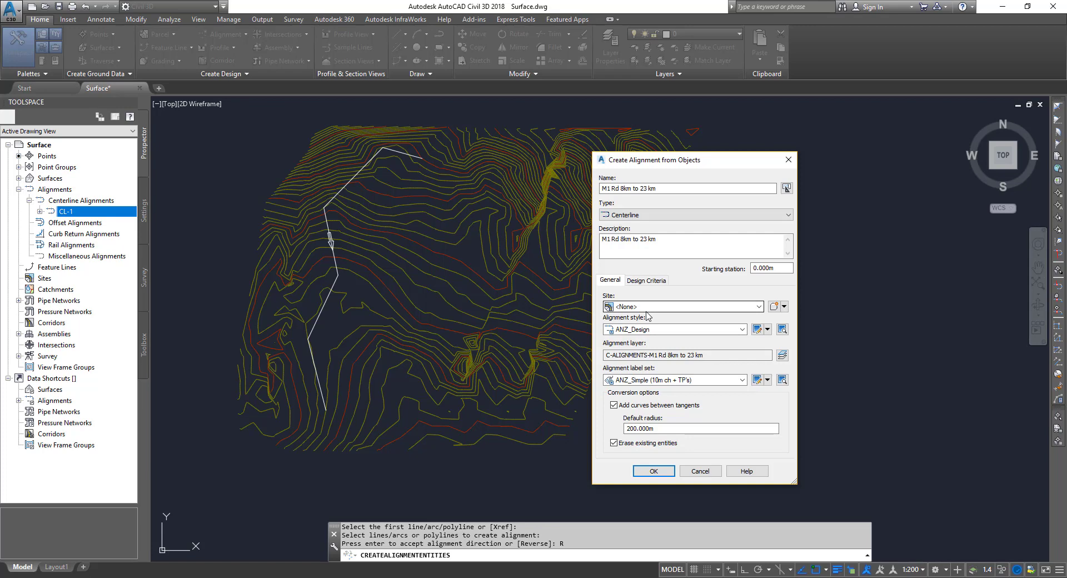
{"action": "left_click", "coordinate": [648, 309]}
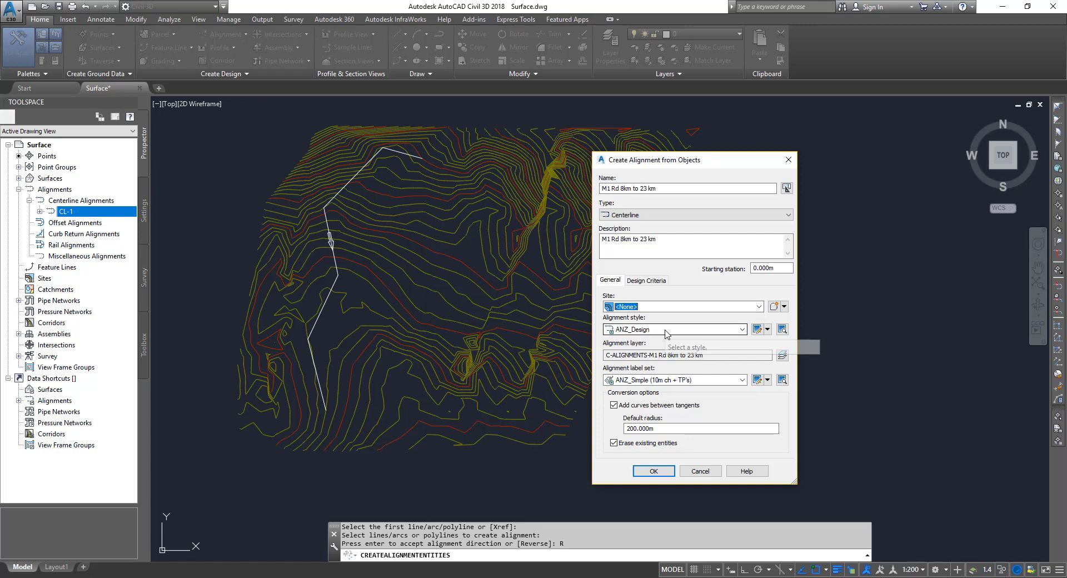
{"action": "left_click", "coordinate": [665, 332]}
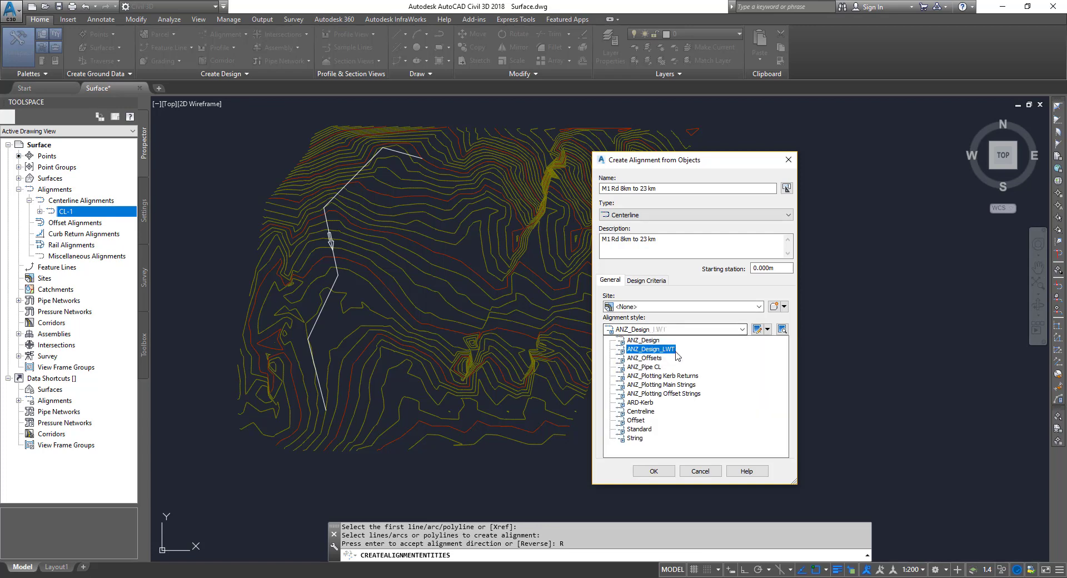
{"action": "left_click", "coordinate": [655, 341]}
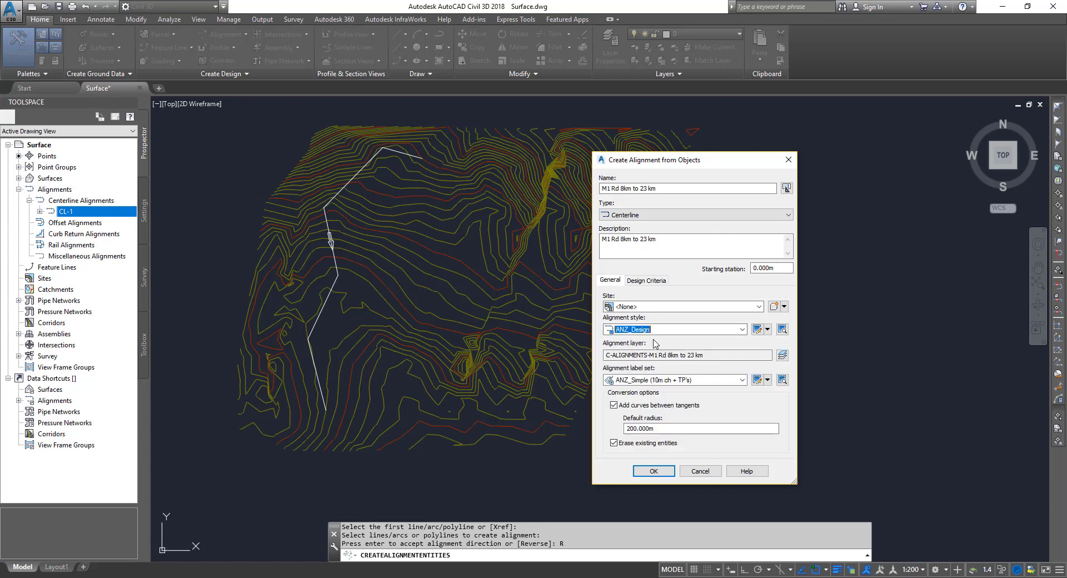
{"action": "left_click", "coordinate": [655, 381]}
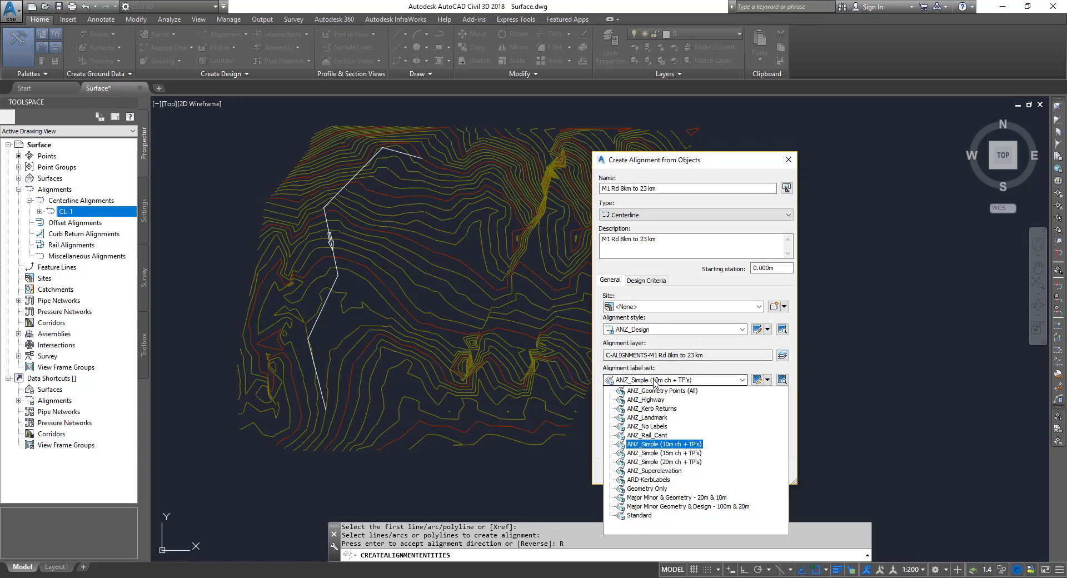
{"action": "left_click", "coordinate": [669, 379]}
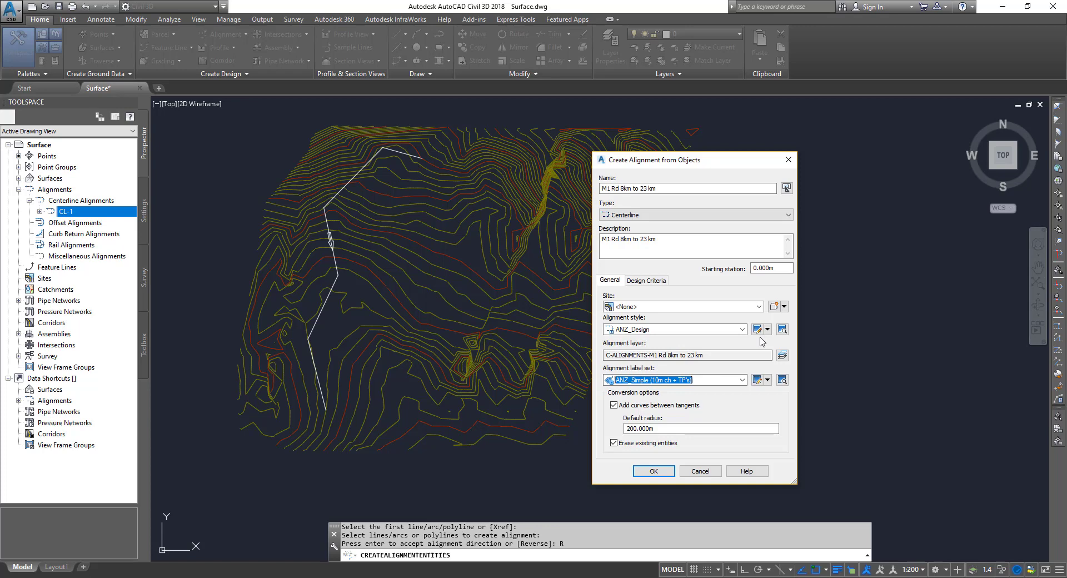
{"action": "double_click", "coordinate": [679, 428]}
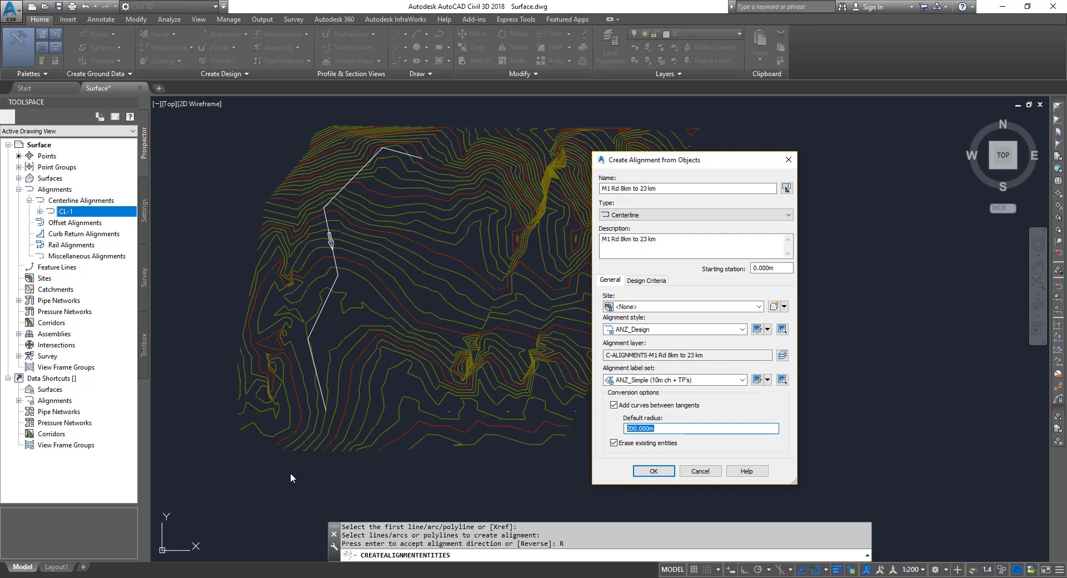
Review the Design Criteria tab: 80 km/h criteria-based design using AUSTROADS 2010 tables.
{"action": "left_click", "coordinate": [650, 280]}
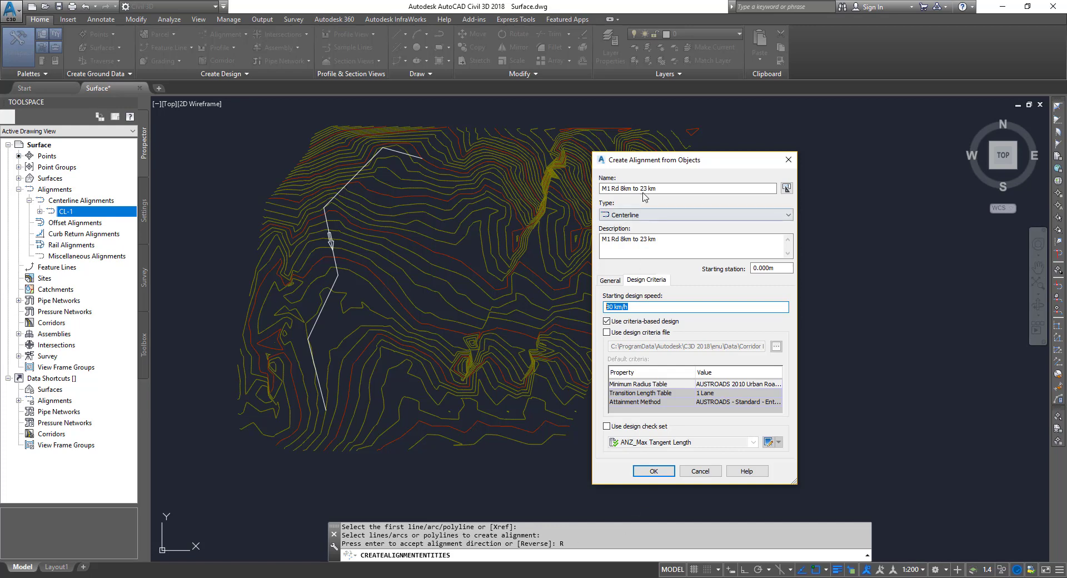
{"action": "left_click", "coordinate": [653, 471]}
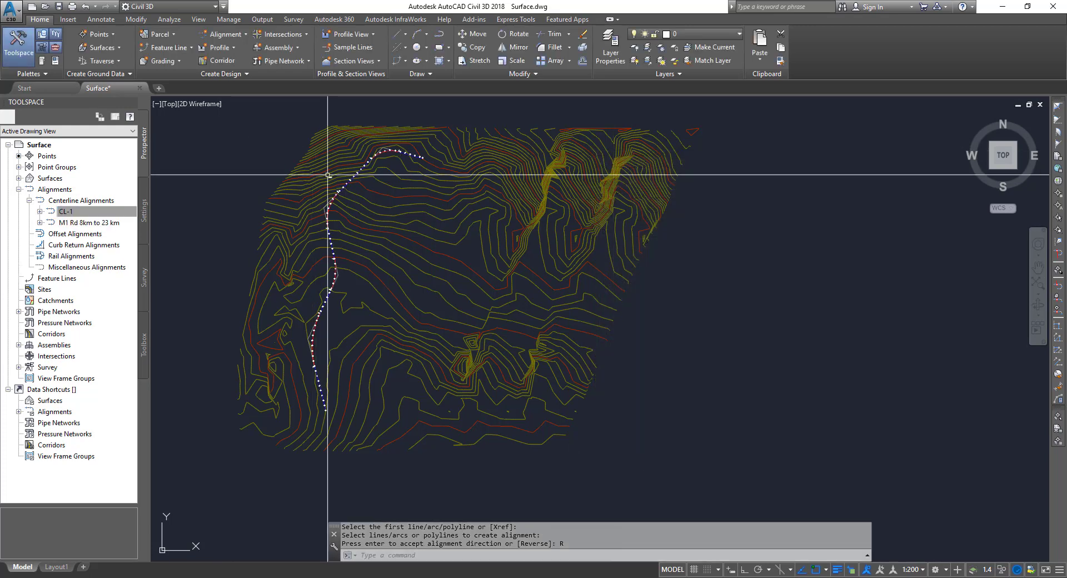
{"action": "scroll", "coordinate": [312, 337], "scroll_direction": "up", "scroll_amount": 3}
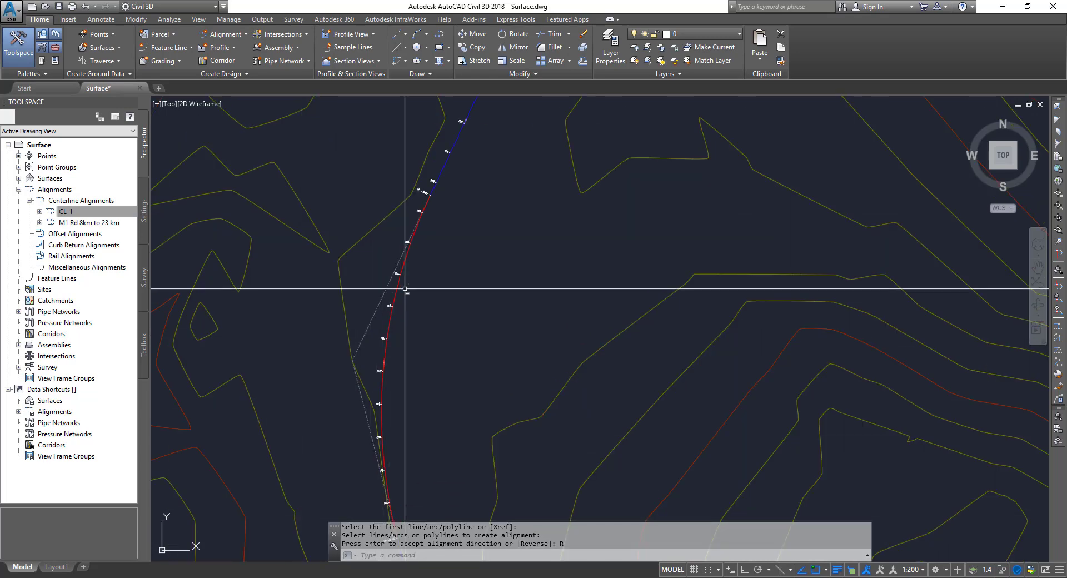
{"action": "middle_click_drag", "start_coordinate": [406, 291], "coordinate": [476, 266]}
{"action": "scroll", "coordinate": [445, 369], "scroll_direction": "up", "scroll_amount": 6}
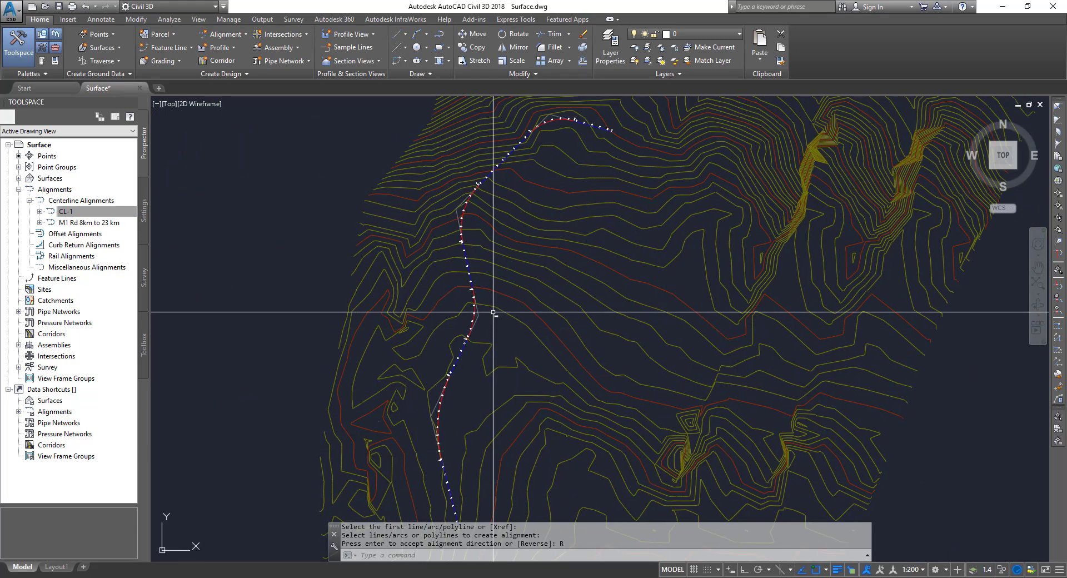
{"action": "scroll", "coordinate": [606, 200], "scroll_direction": "down", "scroll_amount": 5}
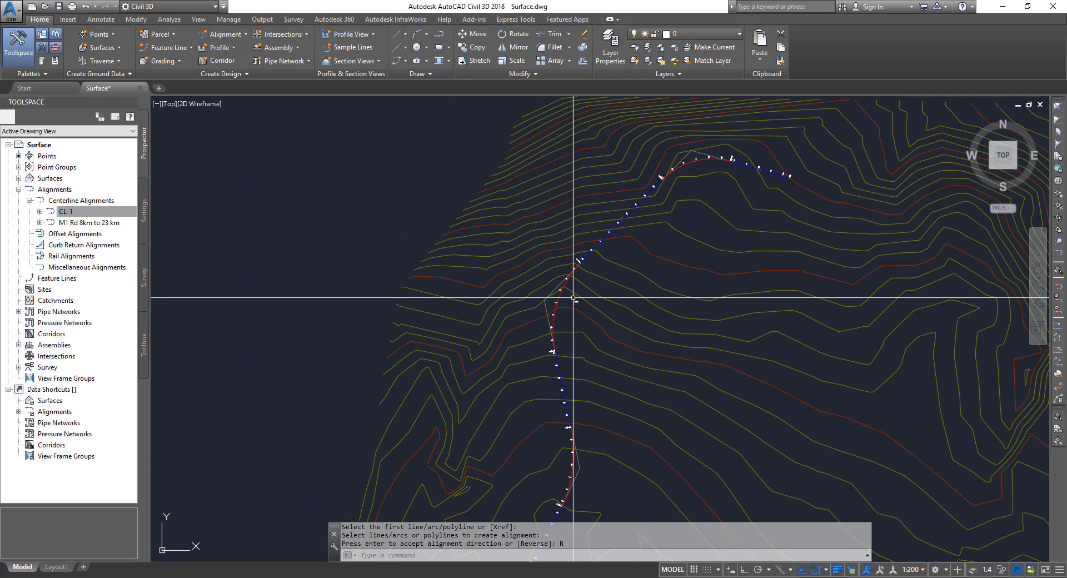
{"action": "middle_click_drag", "start_coordinate": [704, 405], "coordinate": [579, 334]}
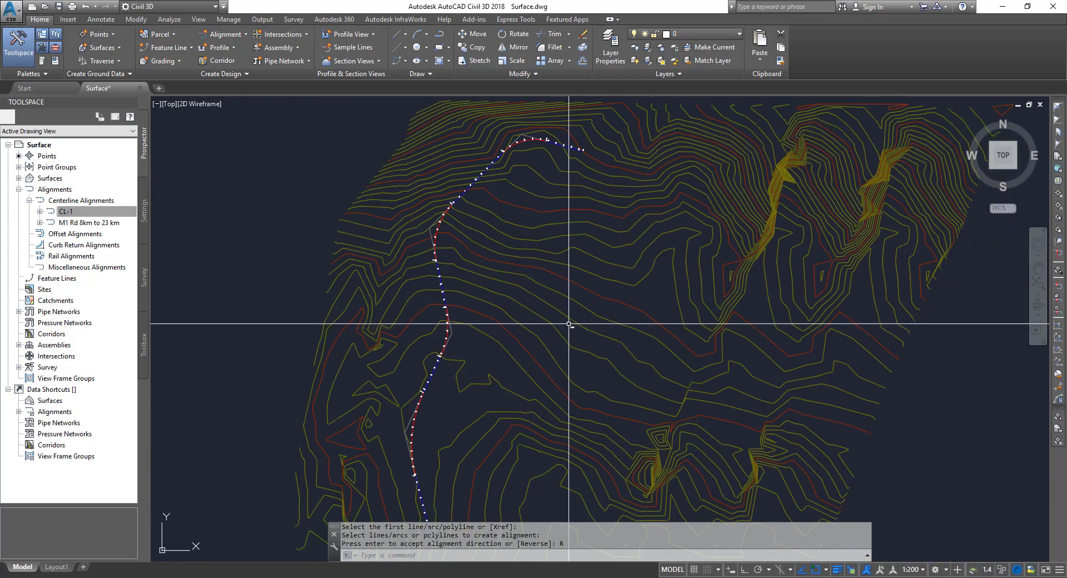
Start a profile from surface and choose the M1 Rd 8km to 23 km alignment.
{"action": "left_click", "coordinate": [232, 49]}
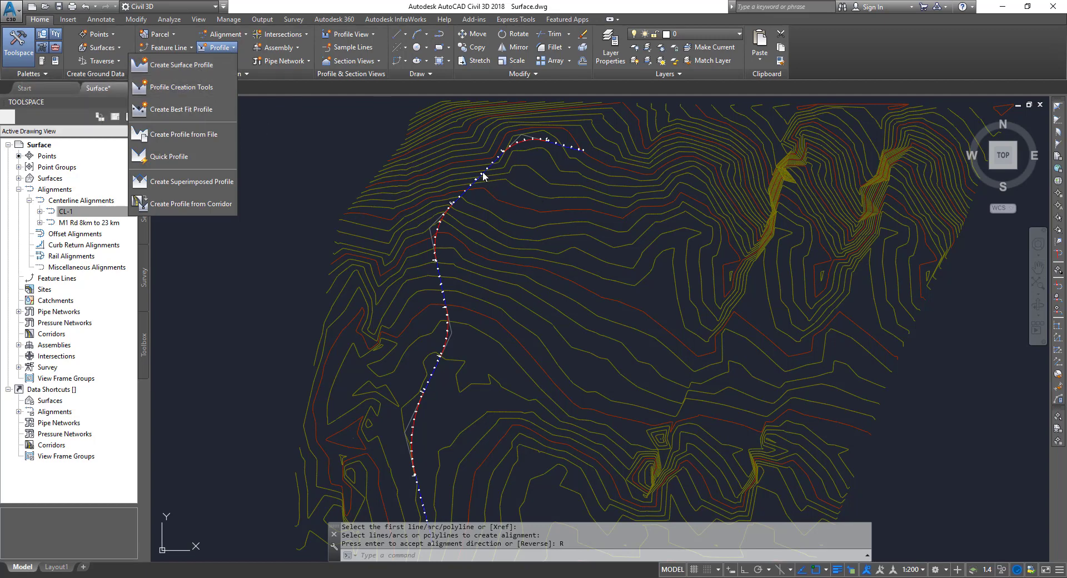
{"action": "left_click", "coordinate": [194, 66]}
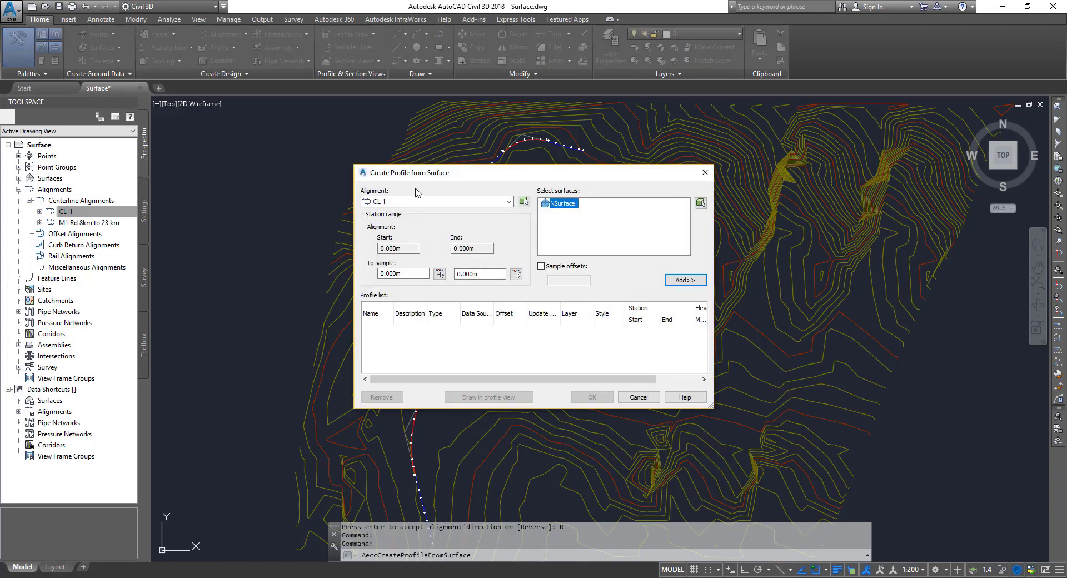
{"action": "left_click", "coordinate": [431, 202]}
{"action": "left_click", "coordinate": [433, 203]}
{"action": "left_click", "coordinate": [433, 204]}
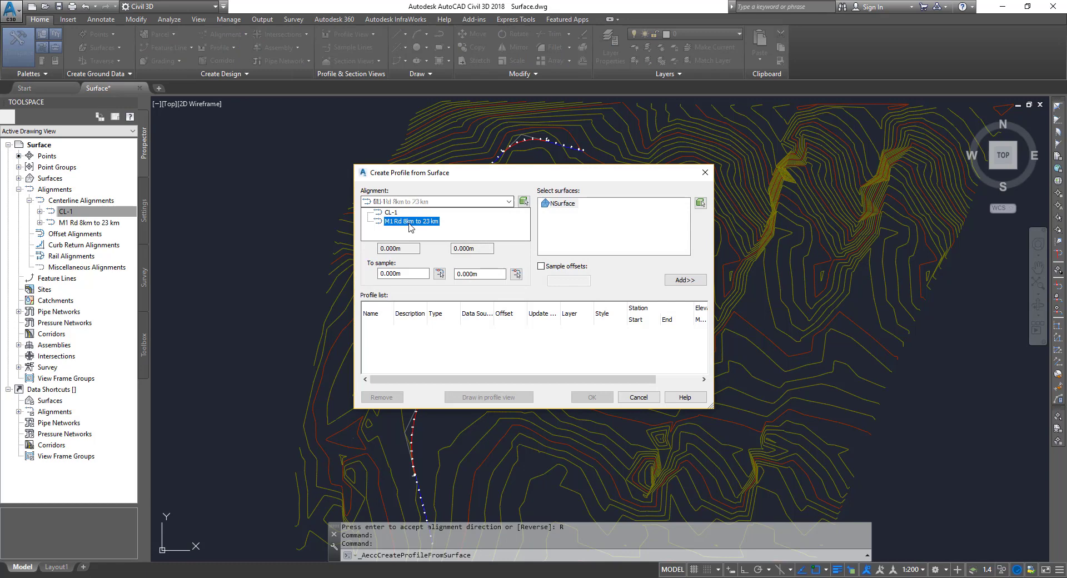
{"action": "left_click", "coordinate": [411, 222]}
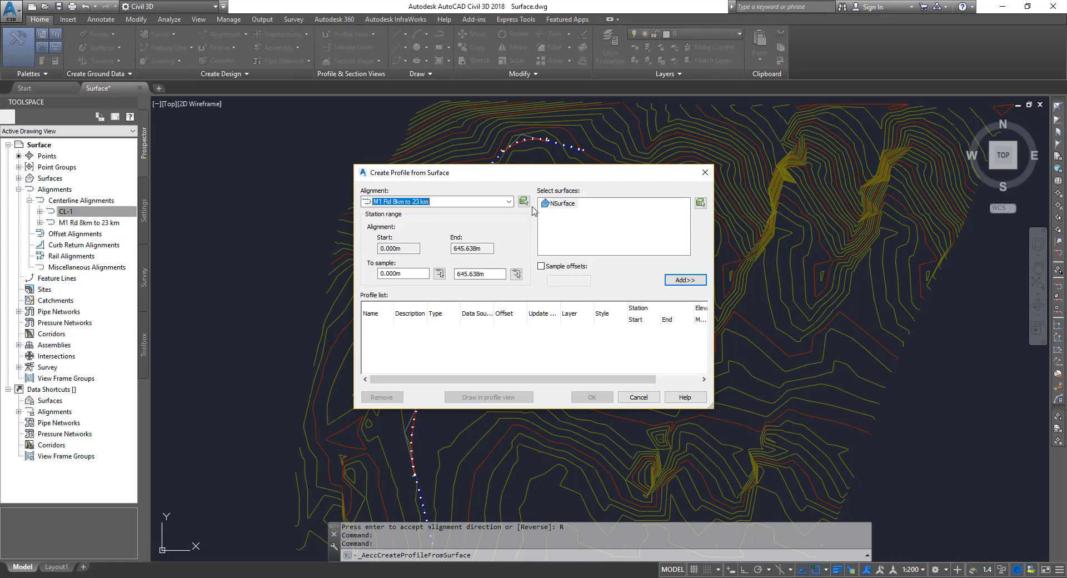
Add the NSurface profile sampled from 0.000m to 645.638m.
{"action": "left_click", "coordinate": [563, 204]}
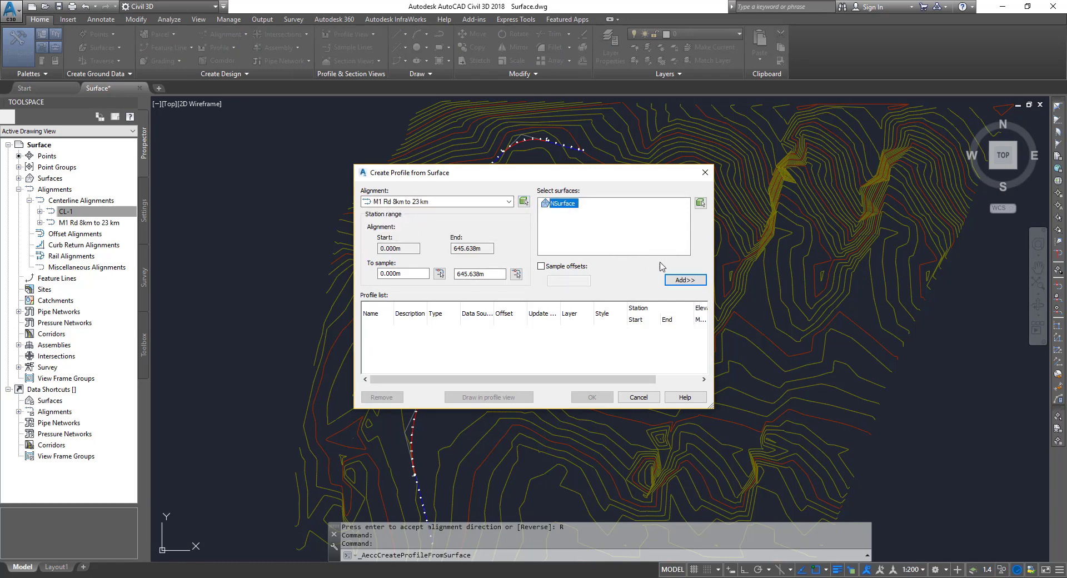
{"action": "left_click", "coordinate": [686, 280]}
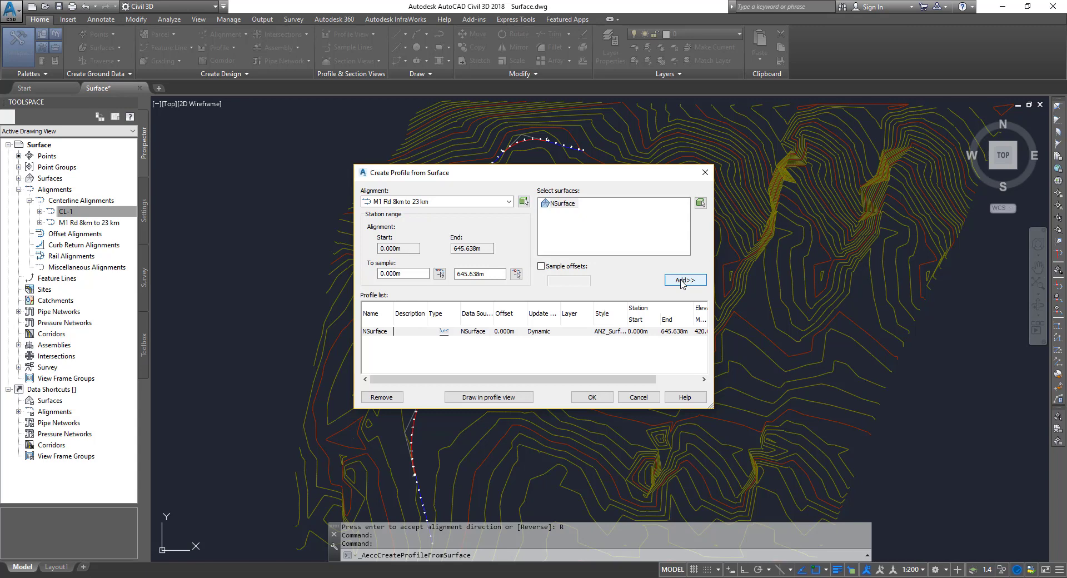
{"action": "key", "text": "Tab"}
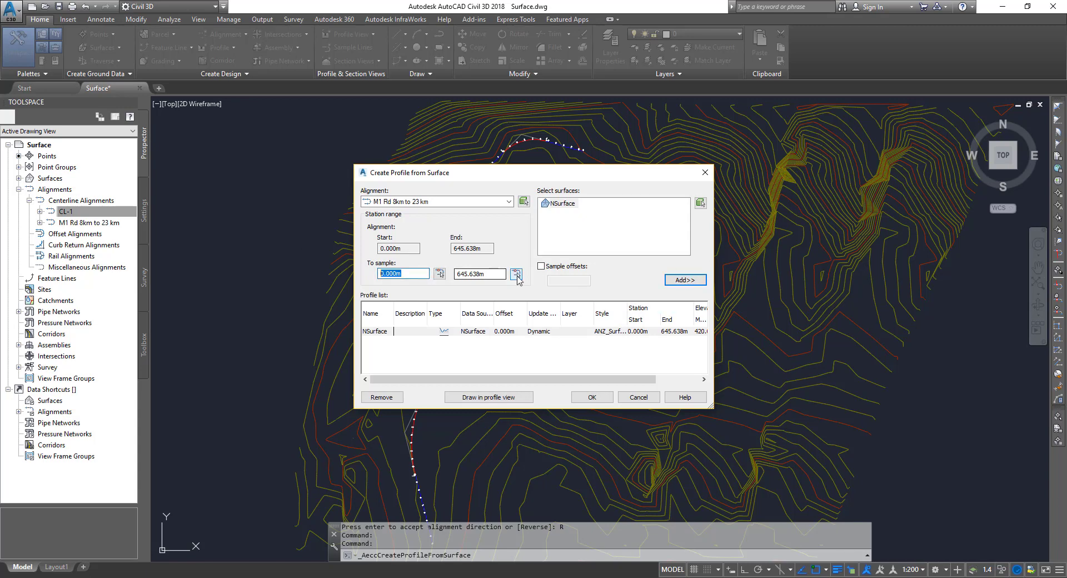
{"action": "left_click", "coordinate": [491, 273]}
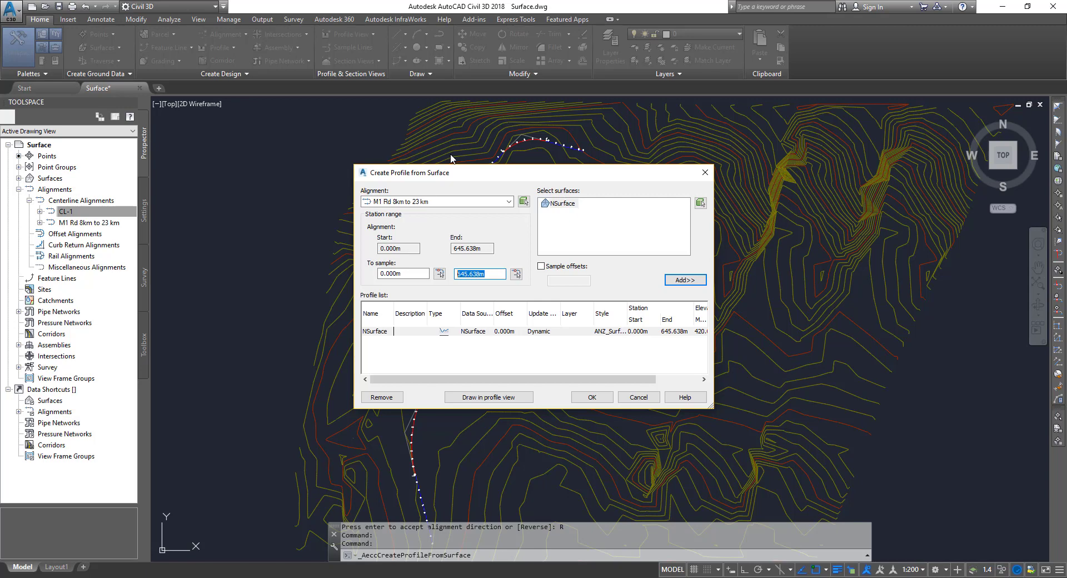
{"action": "left_click_drag", "start_coordinate": [483, 177], "coordinate": [702, 190]}
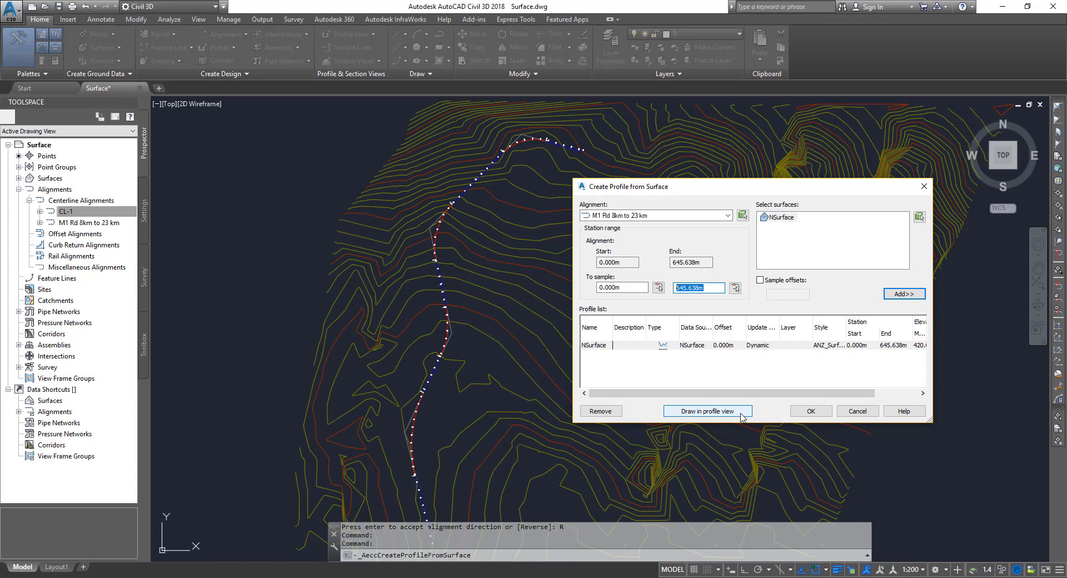
Draw in a new ANZ_5x Exaggeration profile view spanning stations 0.000m to 645.638m with automatic height.
{"action": "left_click", "coordinate": [740, 415]}
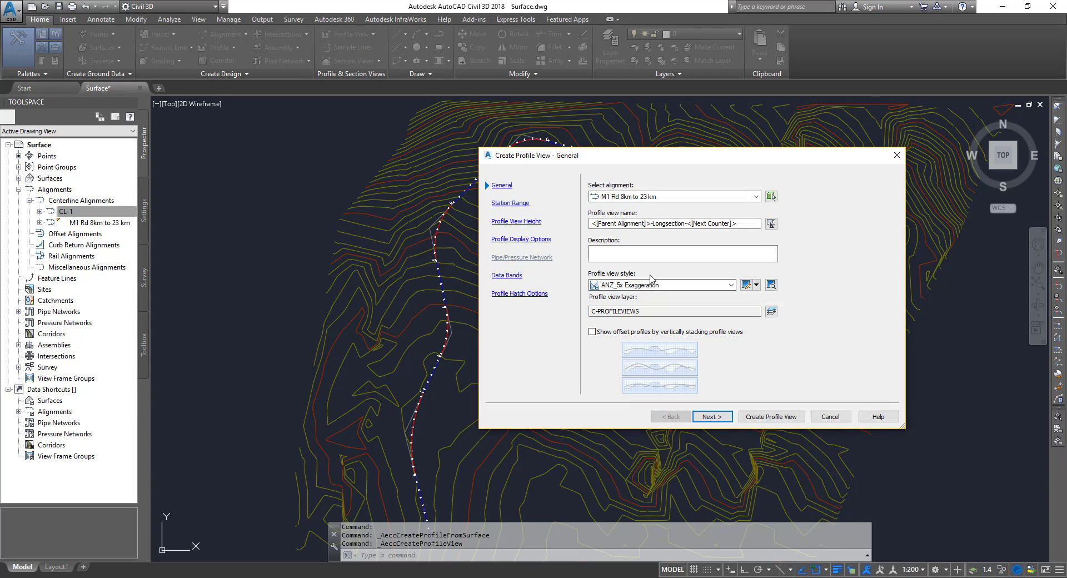
{"action": "left_click", "coordinate": [717, 420]}
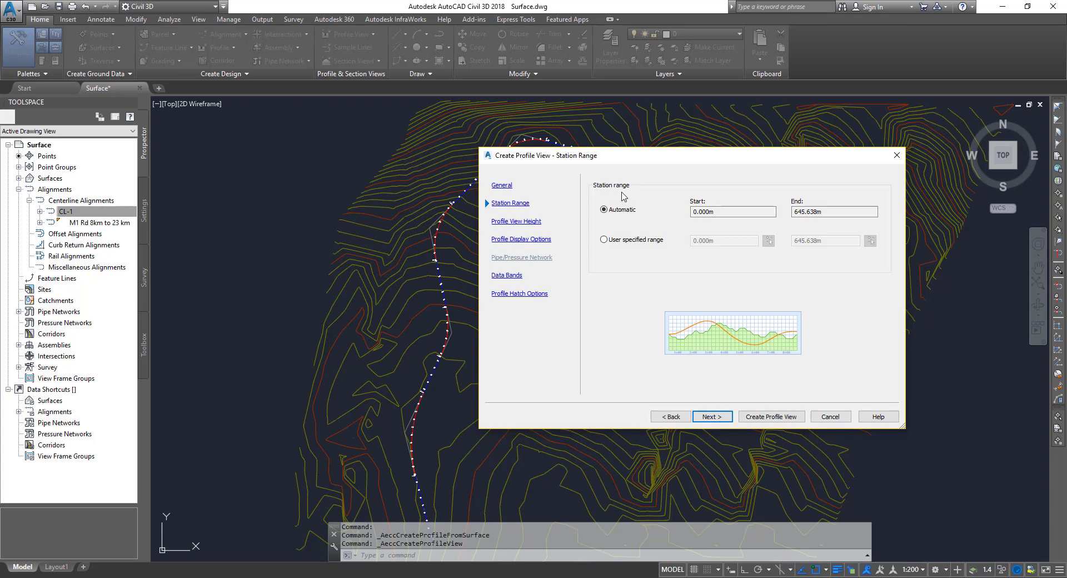
{"action": "left_click_drag", "start_coordinate": [699, 158], "coordinate": [718, 215]}
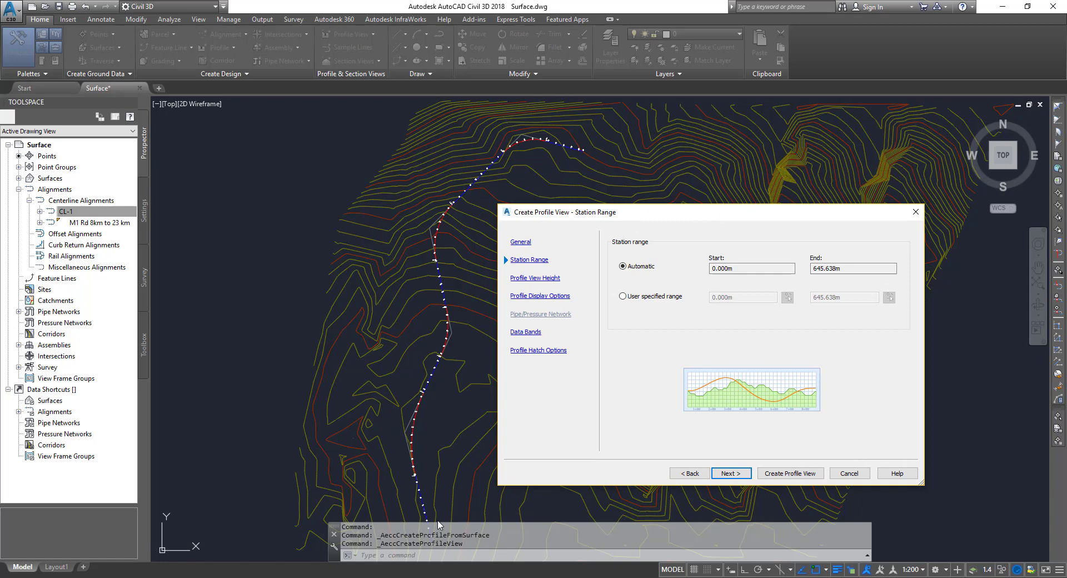
{"action": "double_click", "coordinate": [778, 268]}
{"action": "double_click", "coordinate": [863, 268]}
{"action": "left_click", "coordinate": [729, 473]}
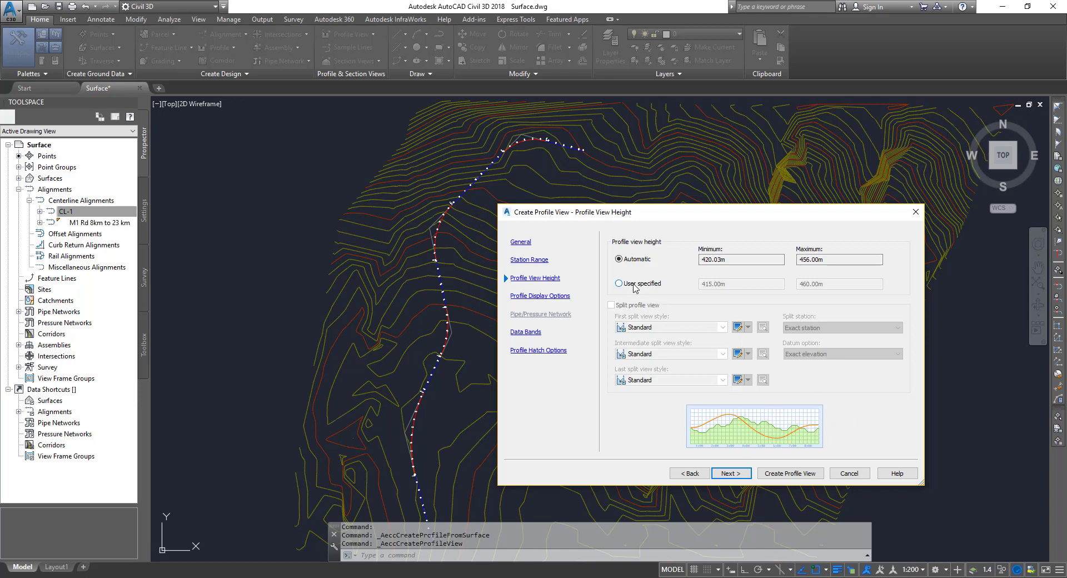
Keep the ANZ_Road band set with bands at the bottom, advancing to Profile Hatch Options.
{"action": "left_click", "coordinate": [734, 474]}
{"action": "left_click", "coordinate": [731, 473]}
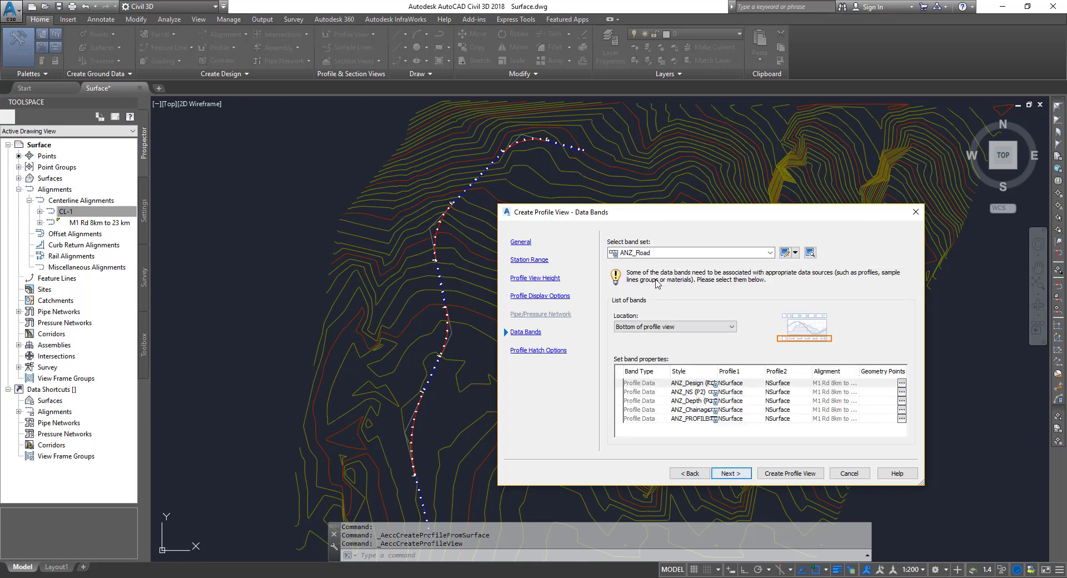
{"action": "left_click", "coordinate": [657, 253]}
{"action": "left_click", "coordinate": [658, 253]}
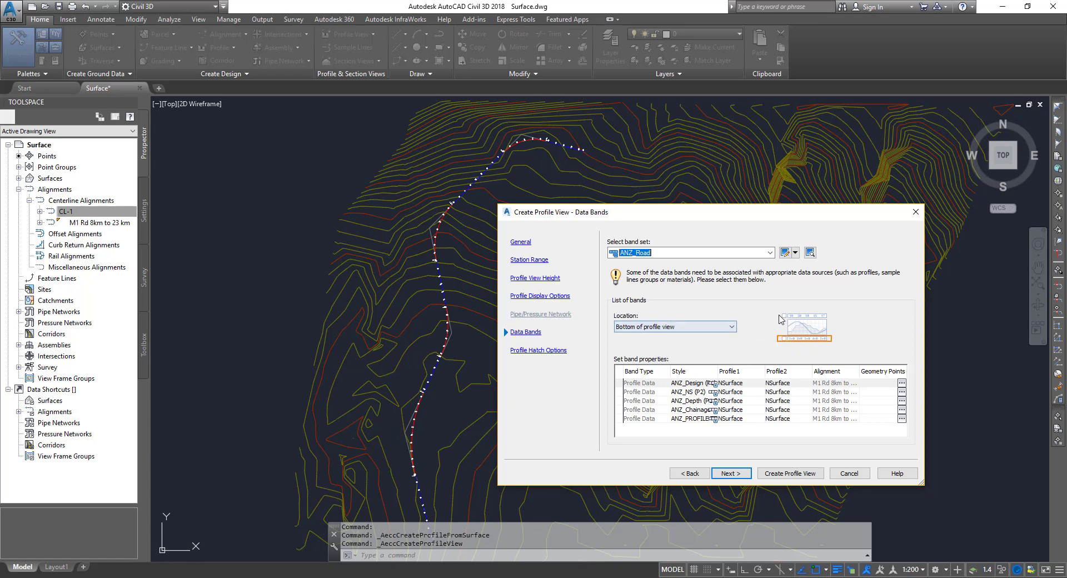
{"action": "left_click", "coordinate": [646, 329]}
{"action": "left_click", "coordinate": [647, 332]}
{"action": "left_click", "coordinate": [667, 254]}
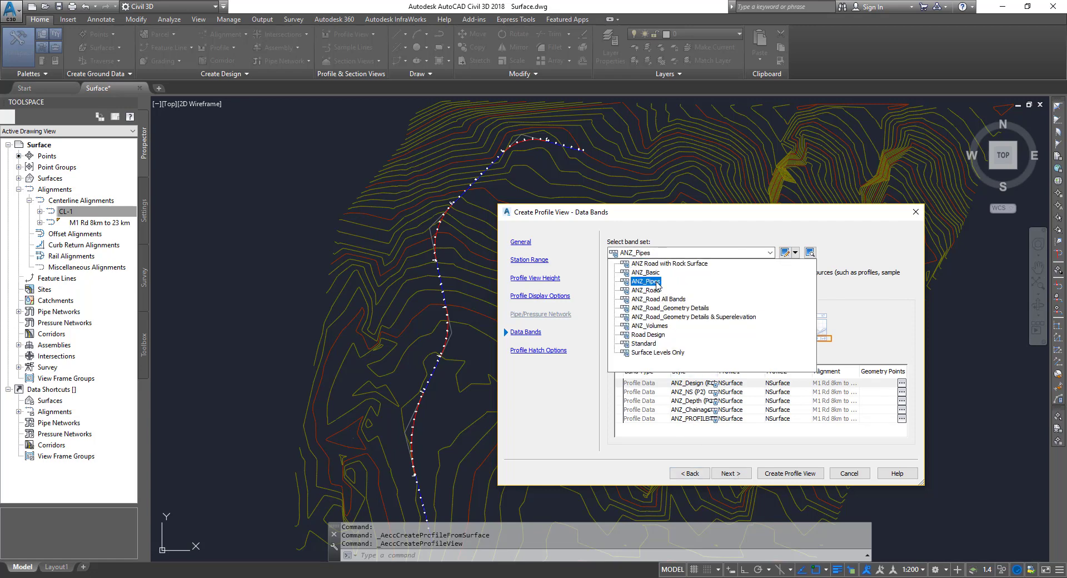
{"action": "left_click", "coordinate": [874, 310]}
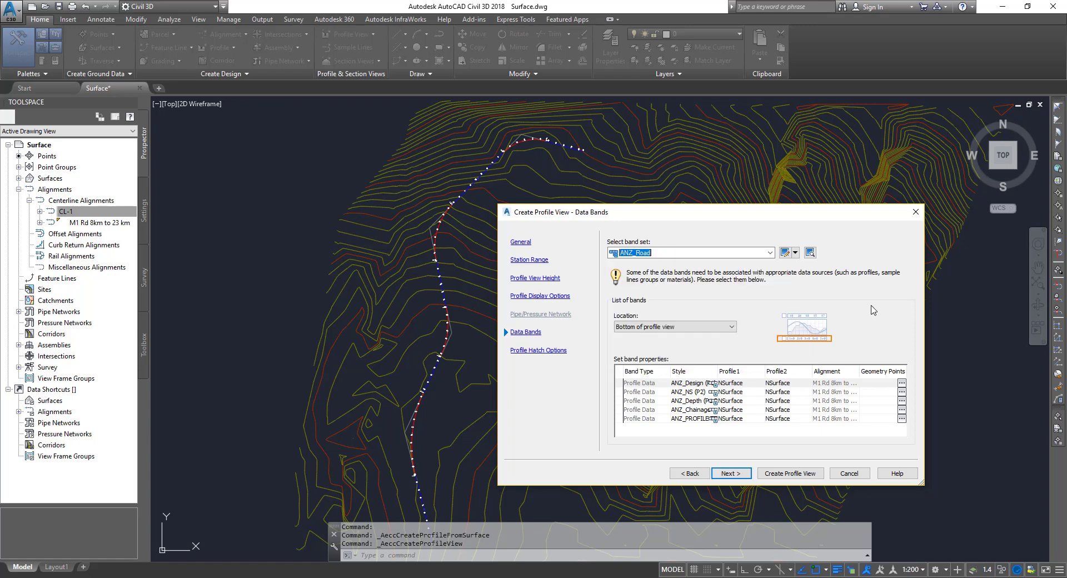
{"action": "left_click", "coordinate": [729, 473]}
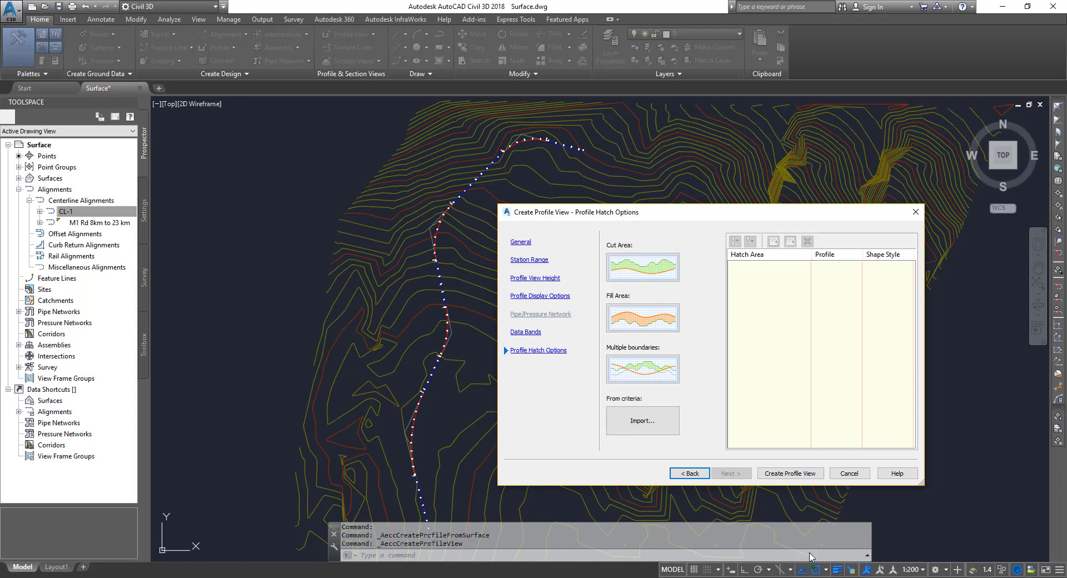
Create the profile view and place its origin in empty space upper right of the surface.
{"action": "left_click", "coordinate": [796, 473]}
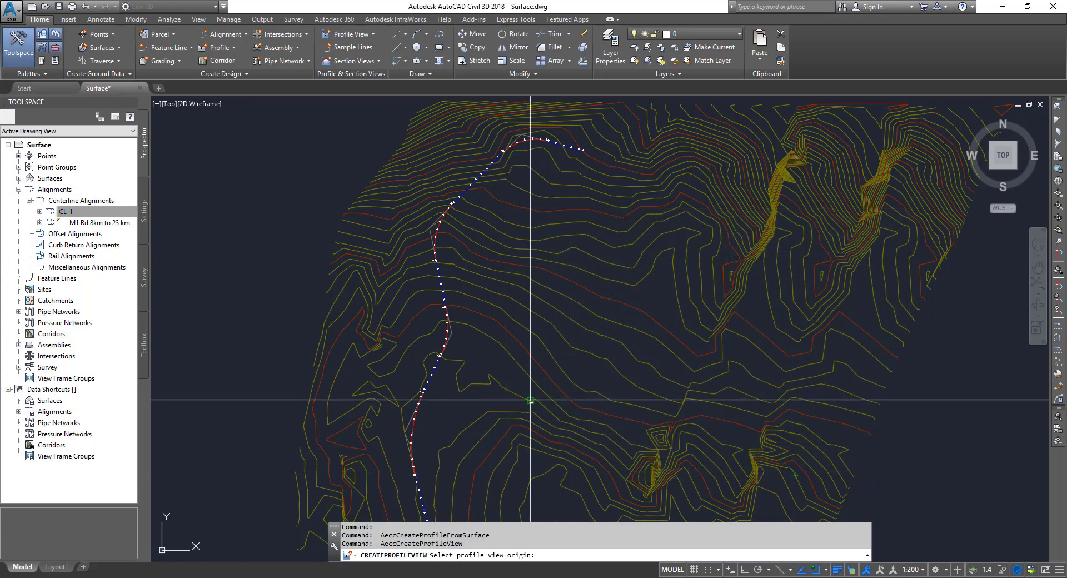
{"action": "scroll", "coordinate": [489, 378], "scroll_direction": "down", "scroll_amount": 6}
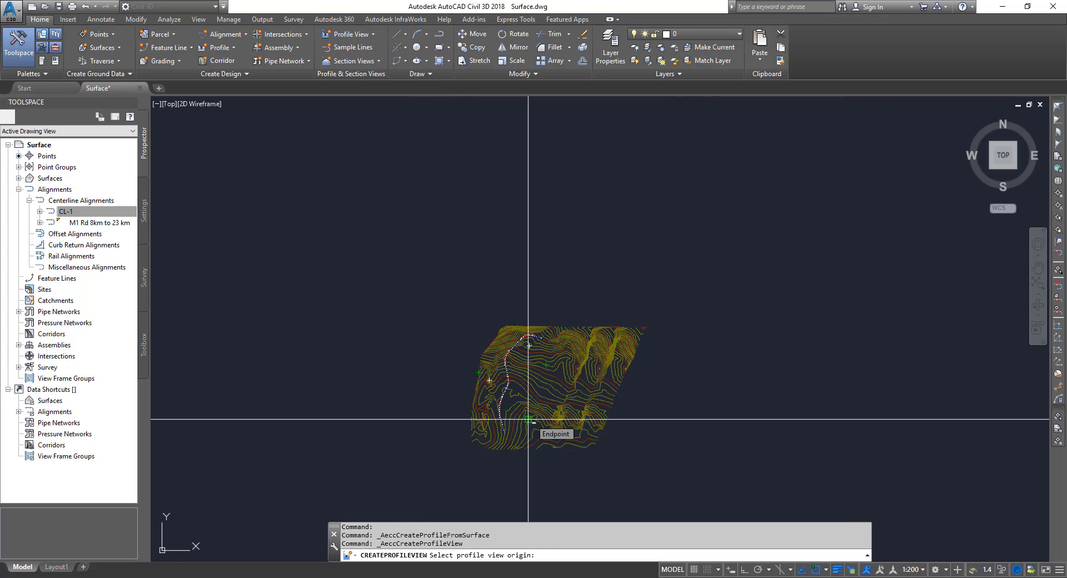
{"action": "left_click", "coordinate": [673, 315]}
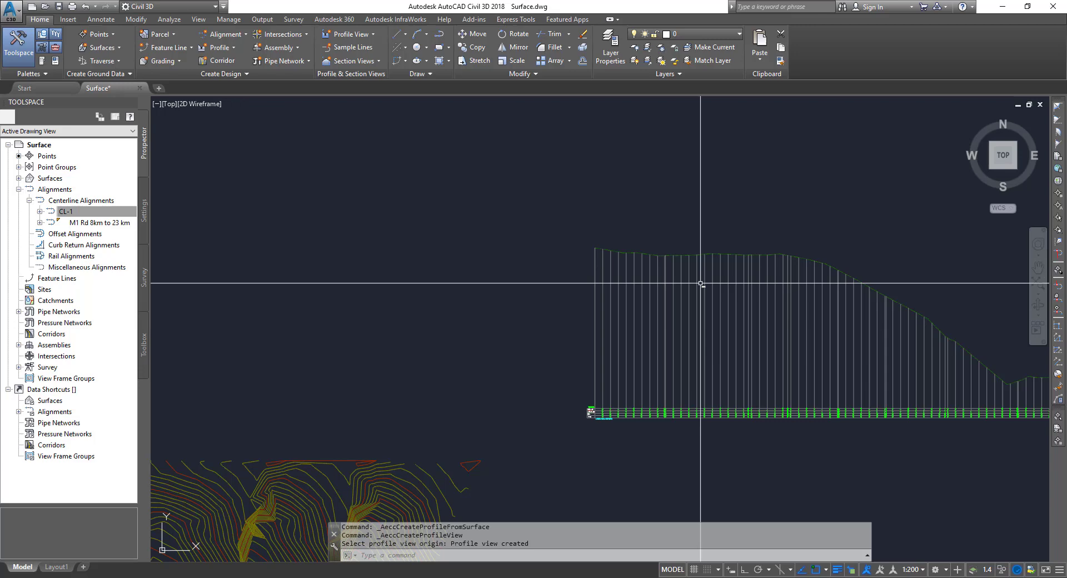
{"action": "key", "text": "Escape"}
{"action": "scroll", "coordinate": [592, 242], "scroll_direction": "up", "scroll_amount": 6}
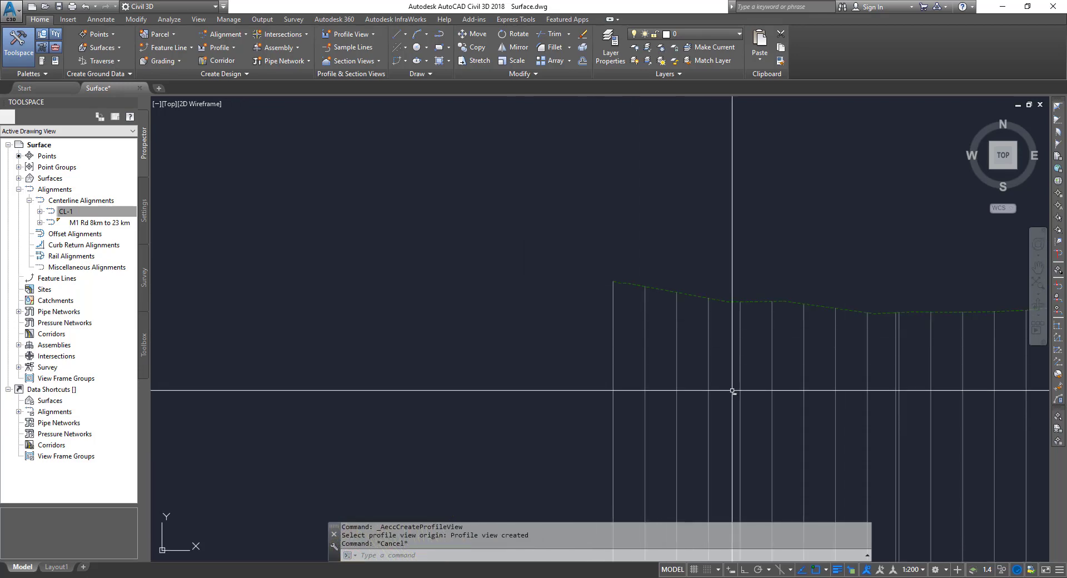
{"action": "scroll", "coordinate": [469, 195], "scroll_direction": "down", "scroll_amount": 3}
{"action": "scroll", "coordinate": [470, 227], "scroll_direction": "down", "scroll_amount": 2}
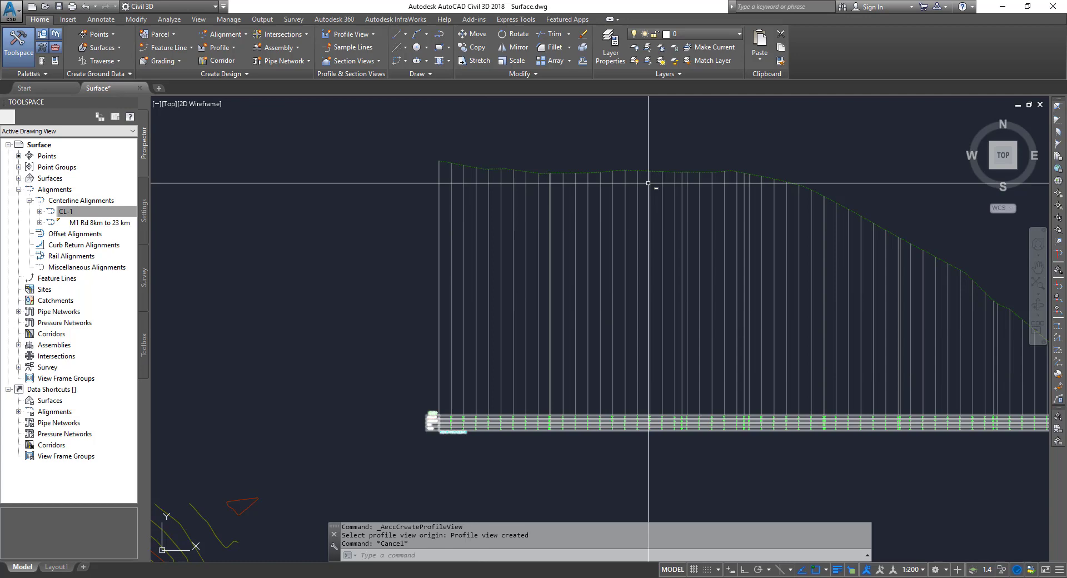
{"action": "left_click", "coordinate": [490, 226]}
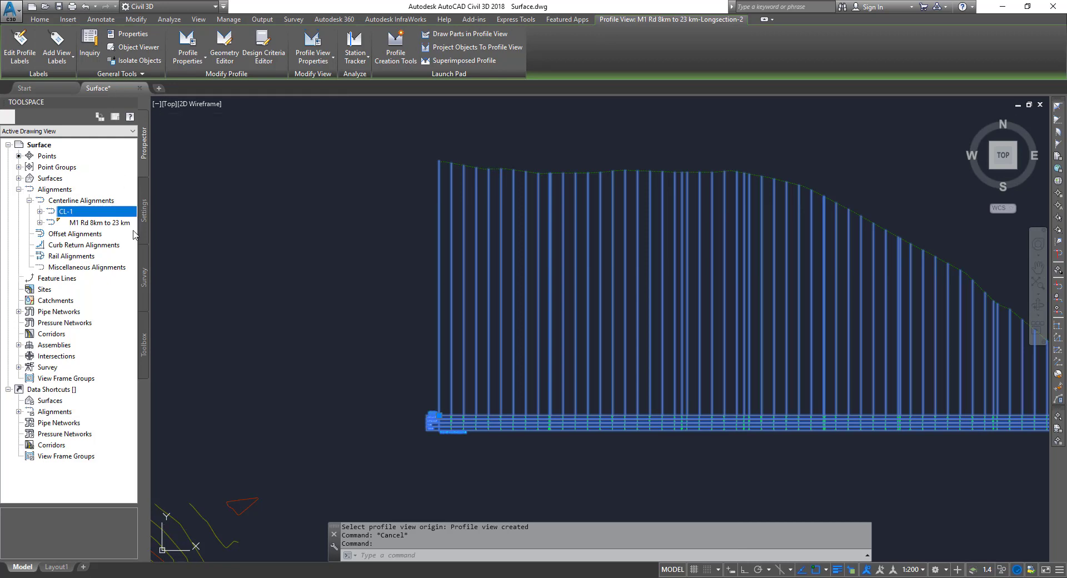
{"action": "key", "text": "Escape"}
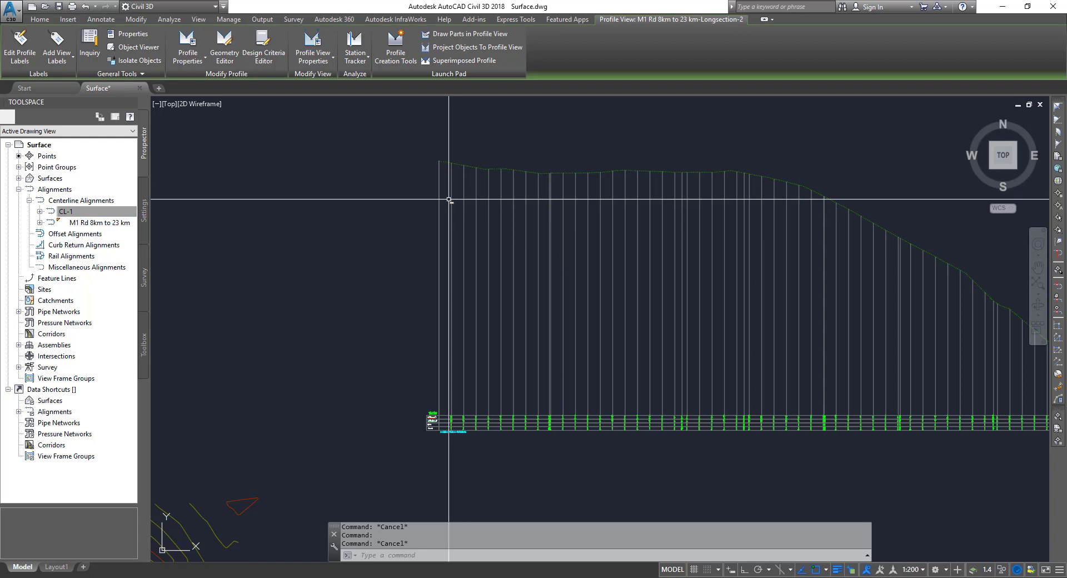
{"action": "scroll", "coordinate": [449, 199], "scroll_direction": "up", "scroll_amount": 5}
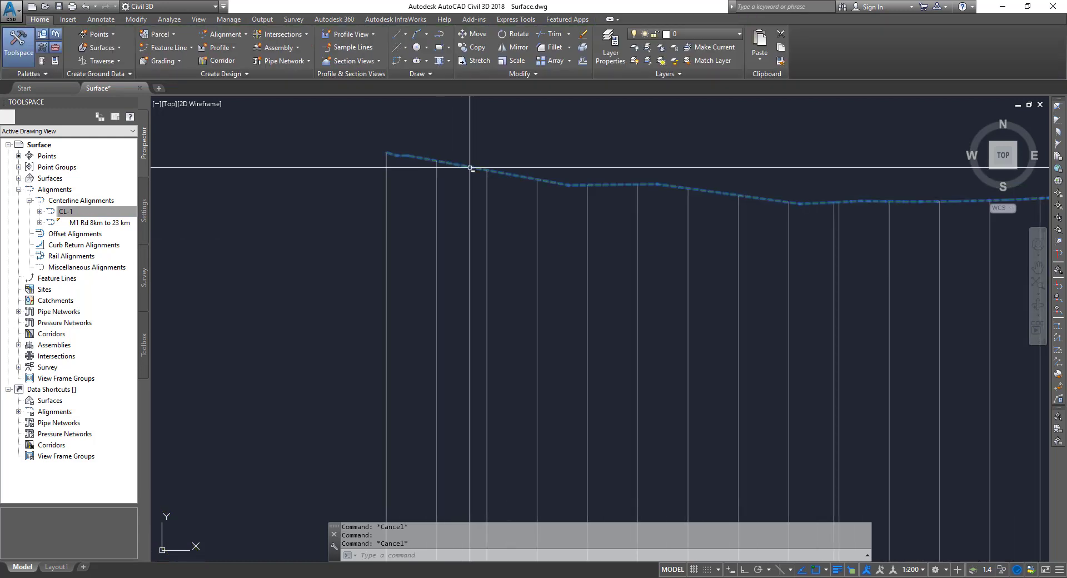
{"action": "left_click", "coordinate": [471, 167]}
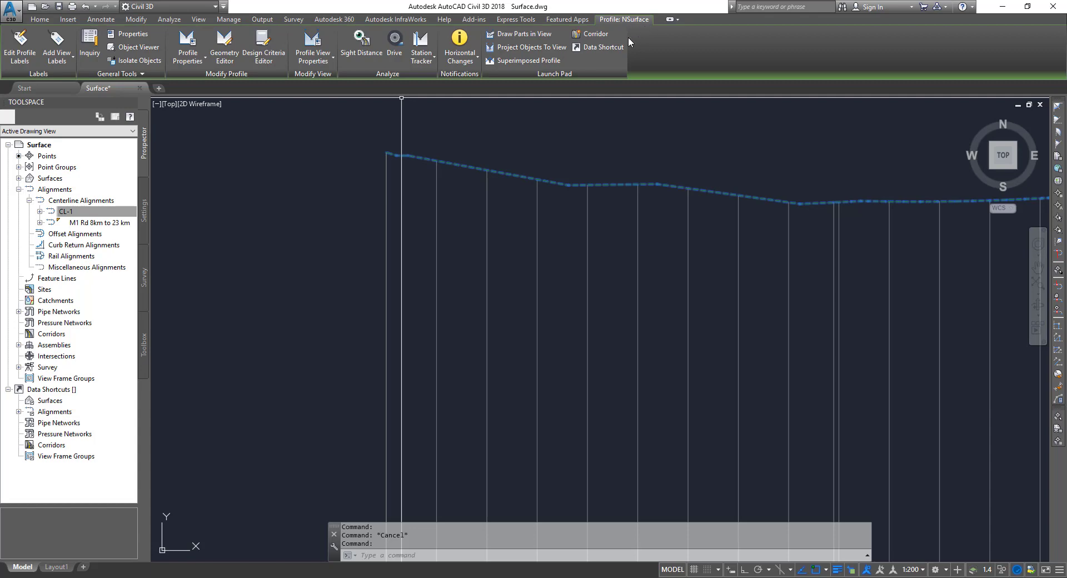
{"action": "scroll", "coordinate": [548, 228], "scroll_direction": "down", "scroll_amount": 5}
{"action": "key", "text": "Escape"}
{"action": "scroll", "coordinate": [501, 322], "scroll_direction": "up", "scroll_amount": 10}
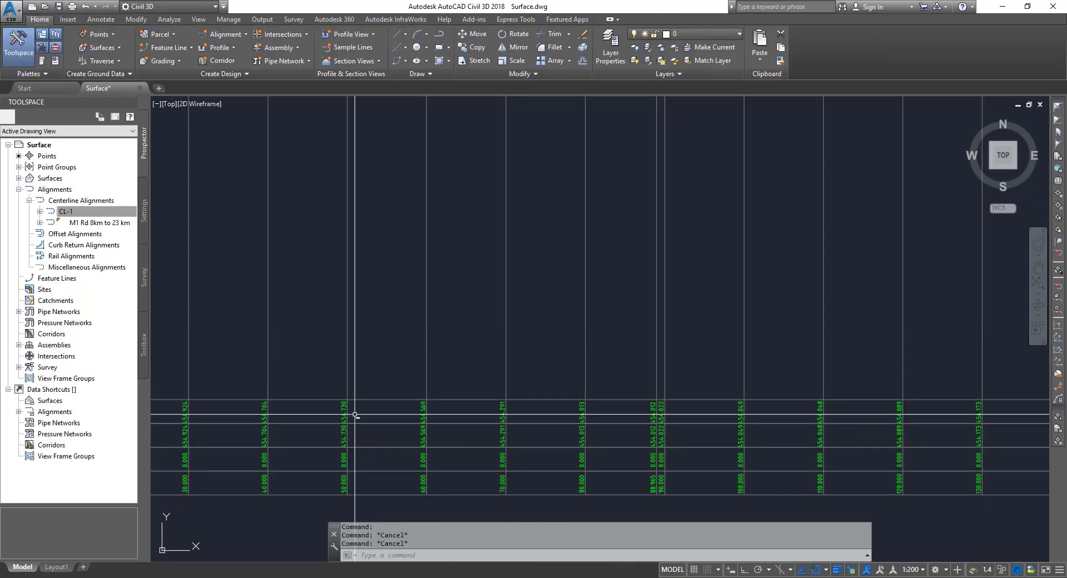
{"action": "middle_click_drag", "start_coordinate": [515, 249], "coordinate": [514, 268]}
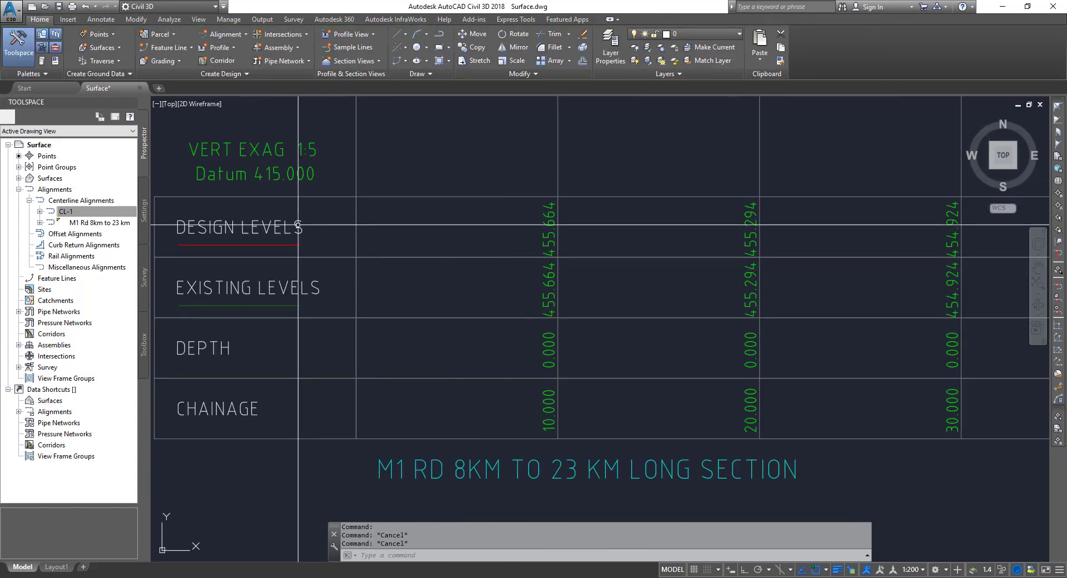
{"action": "scroll", "coordinate": [397, 384], "scroll_direction": "down", "scroll_amount": 6}
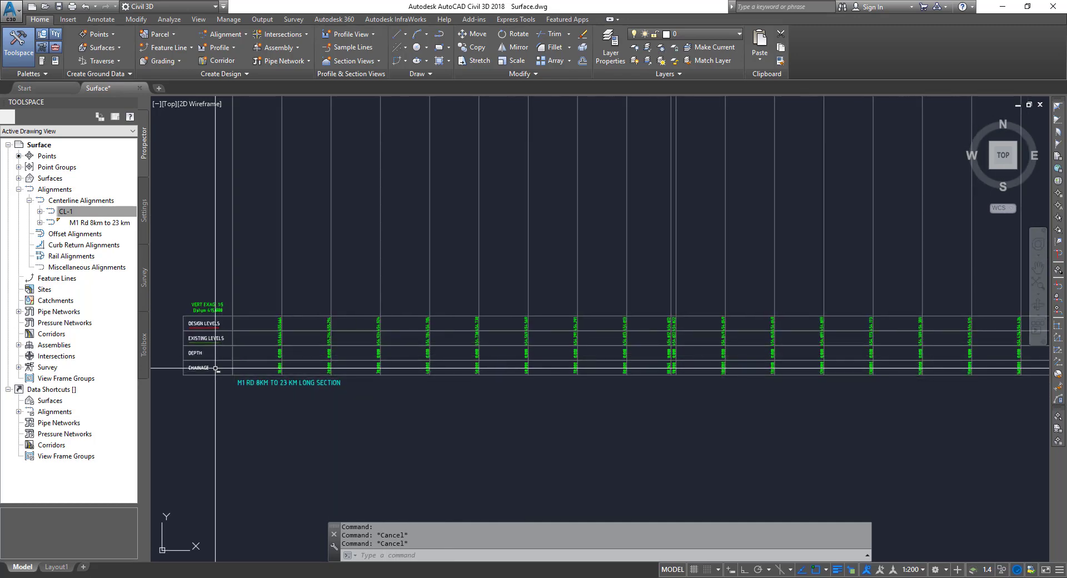
{"action": "scroll", "coordinate": [220, 368], "scroll_direction": "down", "scroll_amount": 8}
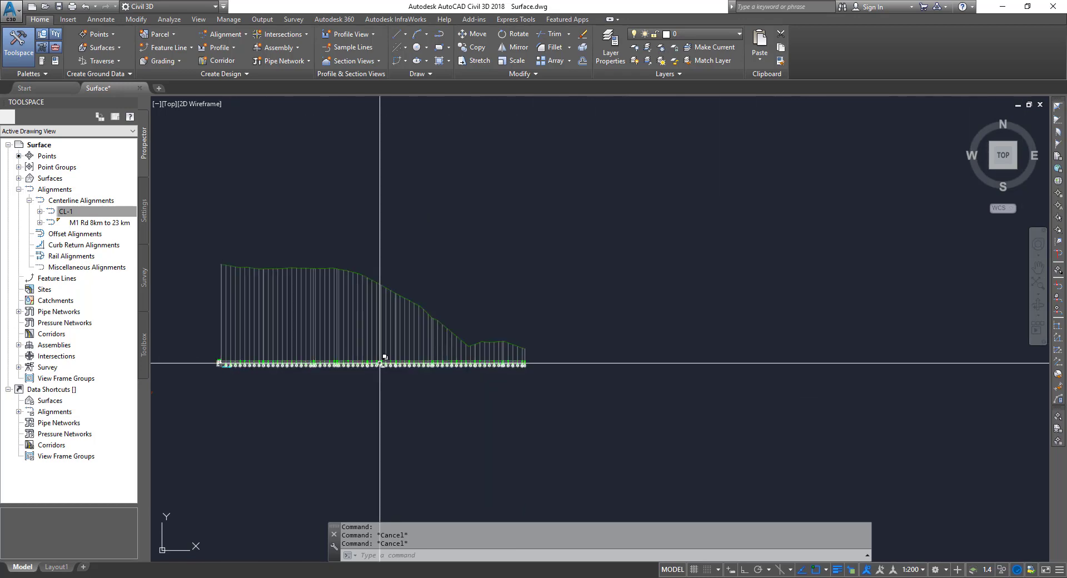
Drag the M1 Rd 8km to 23 km alignment's end grip to extend it.
{"action": "scroll", "coordinate": [491, 322], "scroll_direction": "up", "scroll_amount": 6}
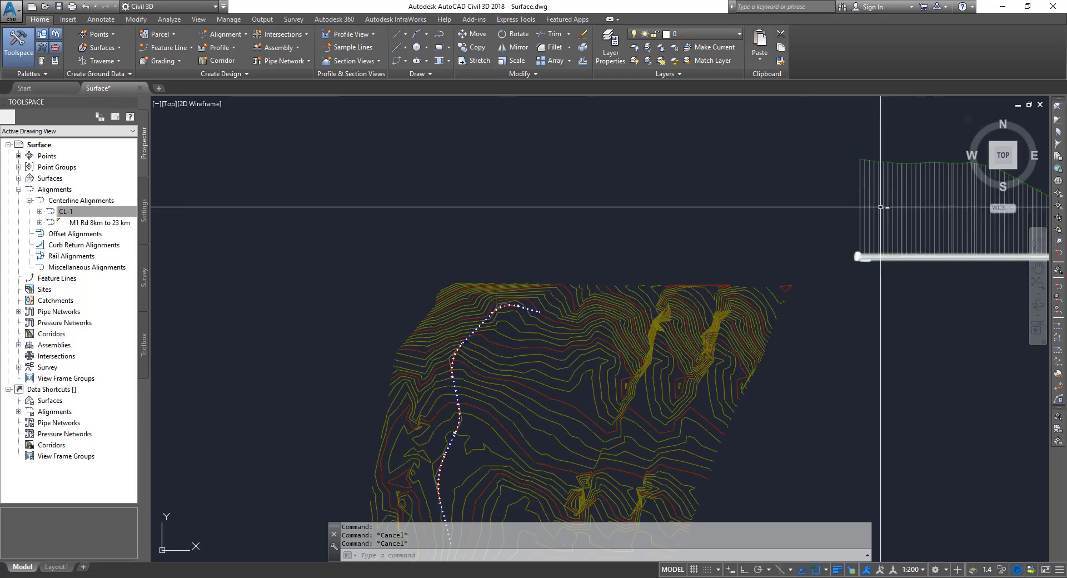
{"action": "scroll", "coordinate": [540, 309], "scroll_direction": "up", "scroll_amount": 3}
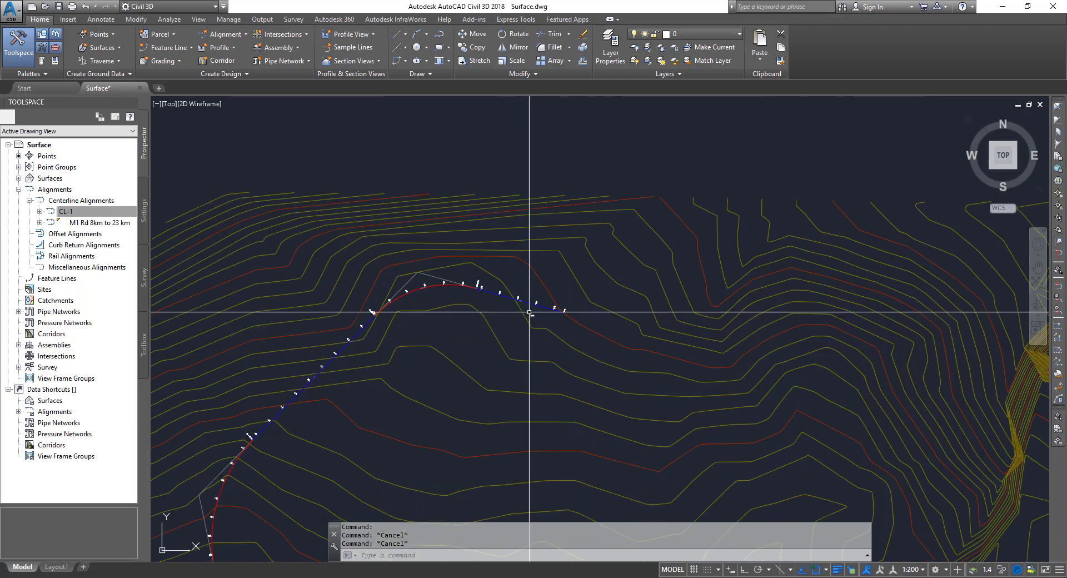
{"action": "left_click", "coordinate": [543, 307]}
{"action": "scroll", "coordinate": [520, 375], "scroll_direction": "down", "scroll_amount": 5}
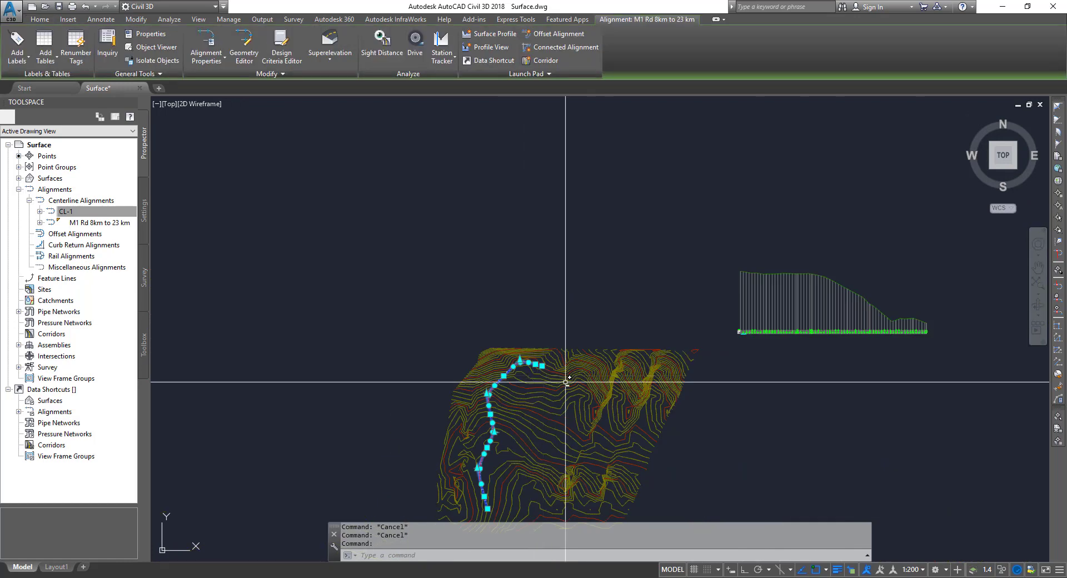
{"action": "left_click", "coordinate": [542, 365]}
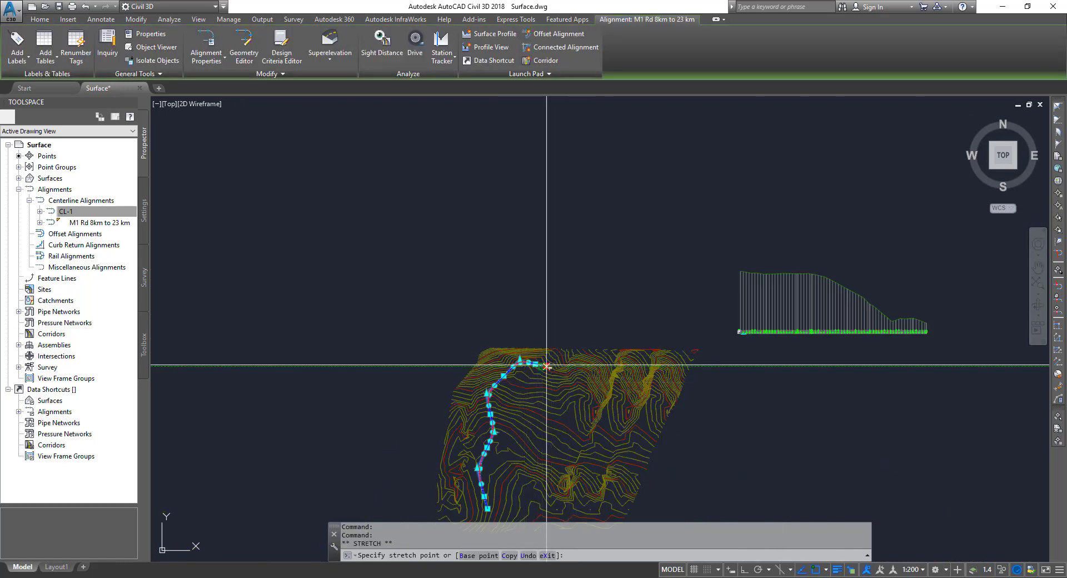
{"action": "left_click", "coordinate": [550, 362]}
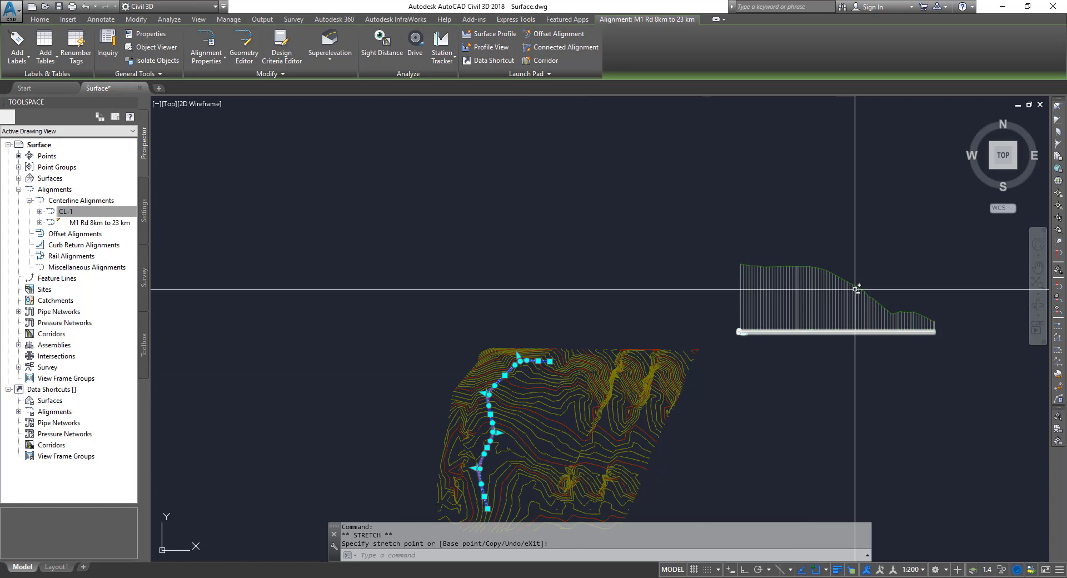